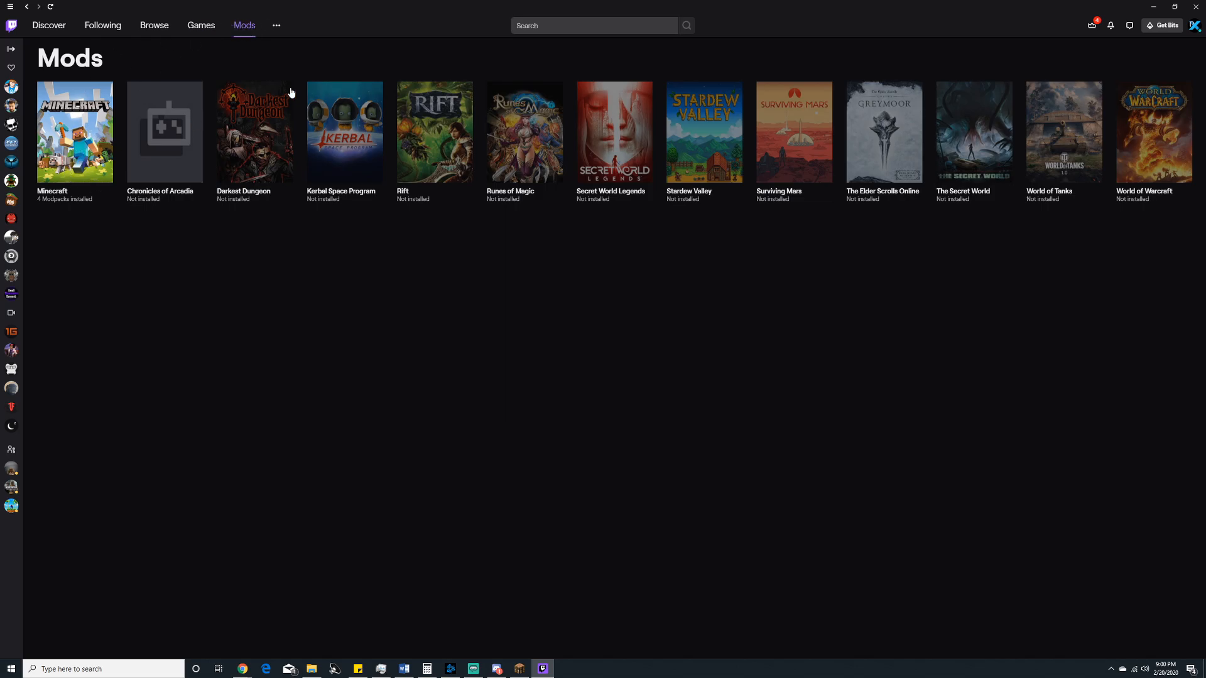
pyautogui.click(517, 25)
pyautogui.write('mine')
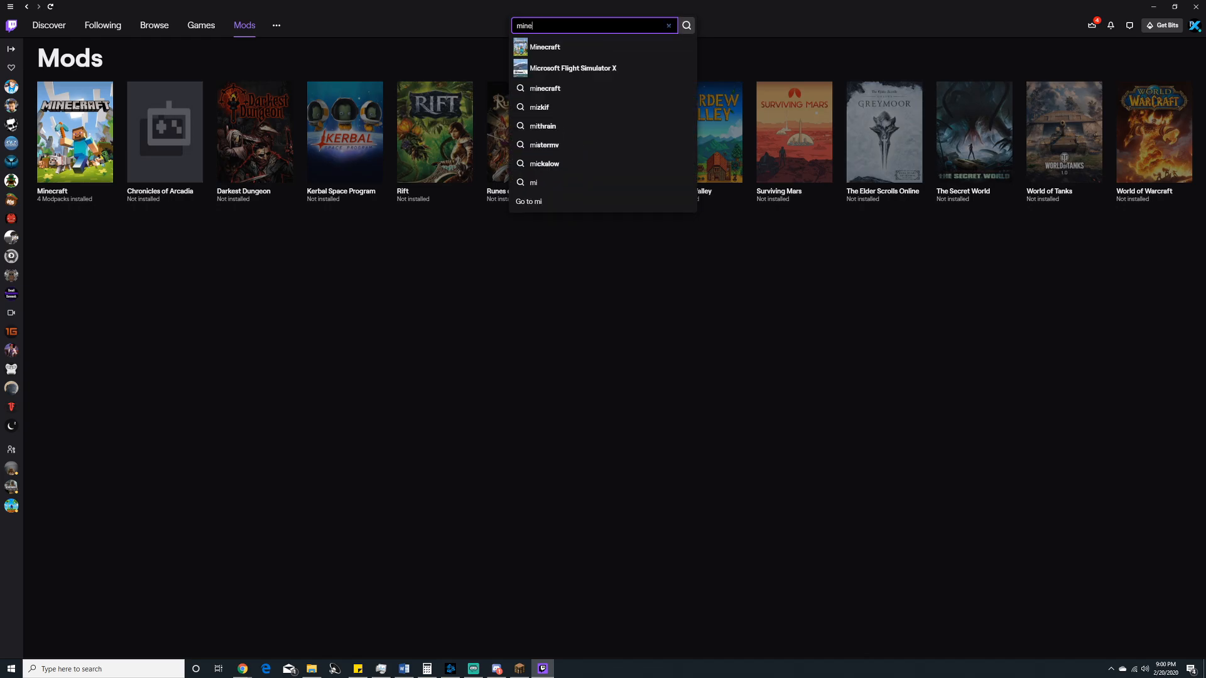
pyautogui.press('BackSpace')
pyautogui.press('BackSpace')
pyautogui.press('BackSpace')
pyautogui.press('BackSpace')
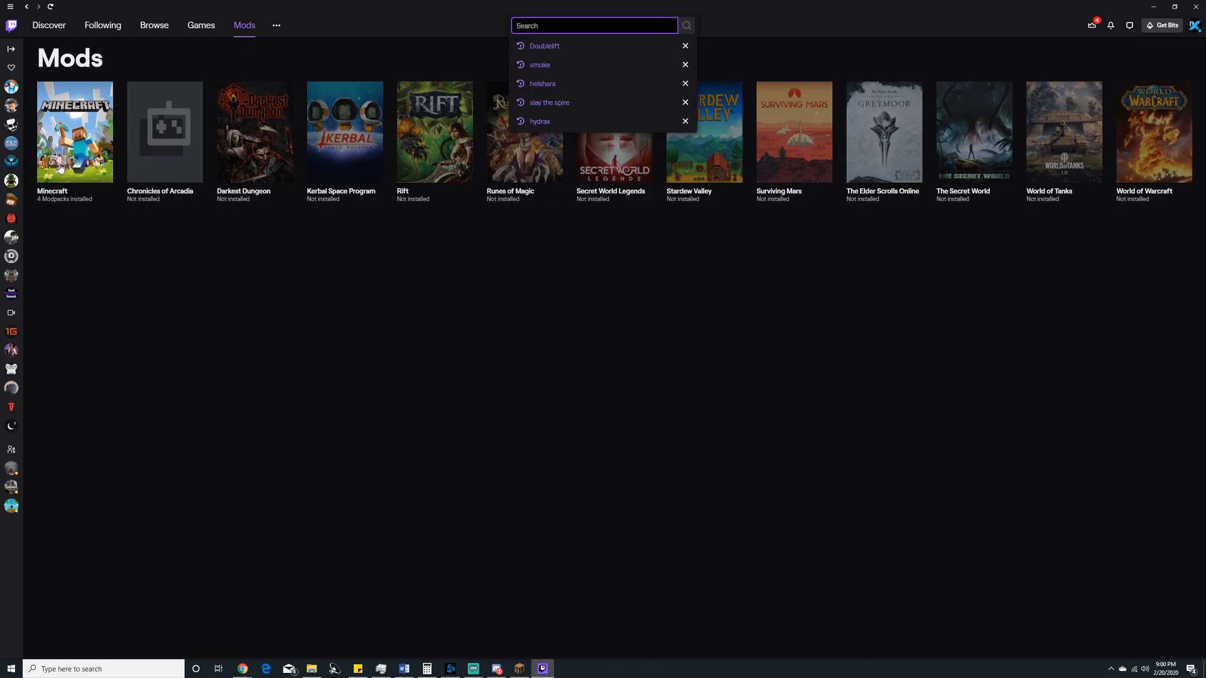
# Step: Search the Minecraft modpacks for "rogue" and open the Roguelike Adventures and Dungeons page
pyautogui.click(63, 165)
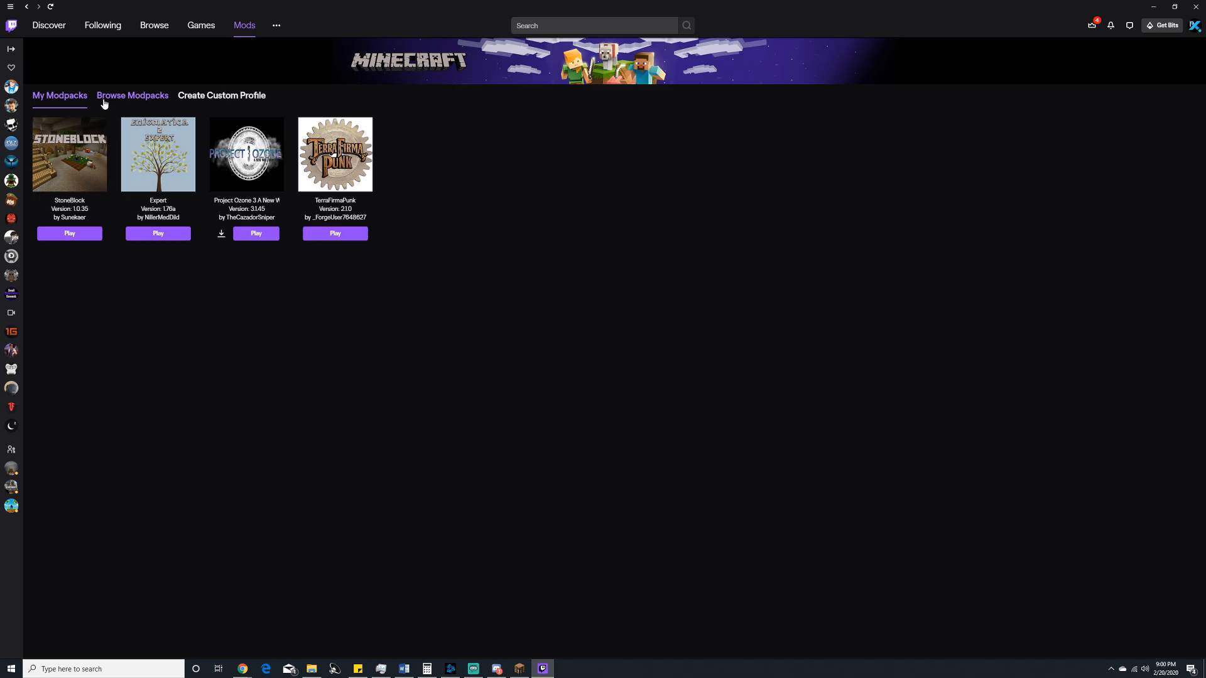
pyautogui.click(125, 102)
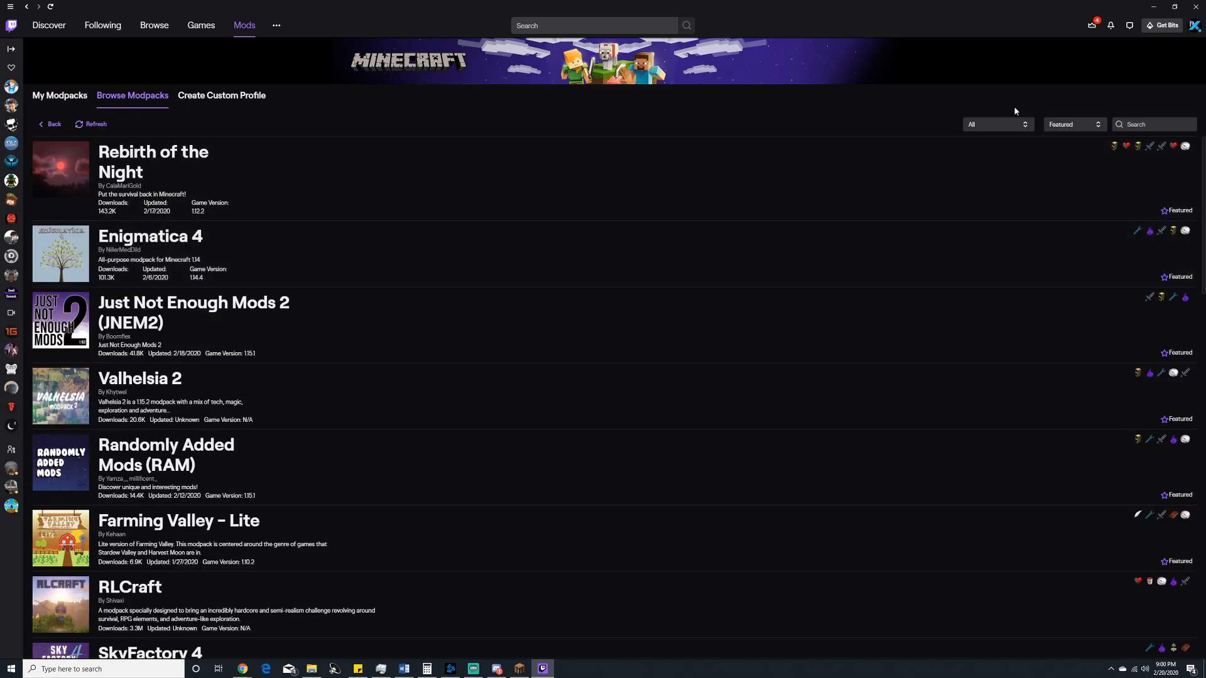
pyautogui.click(1130, 124)
pyautogui.write('ro')
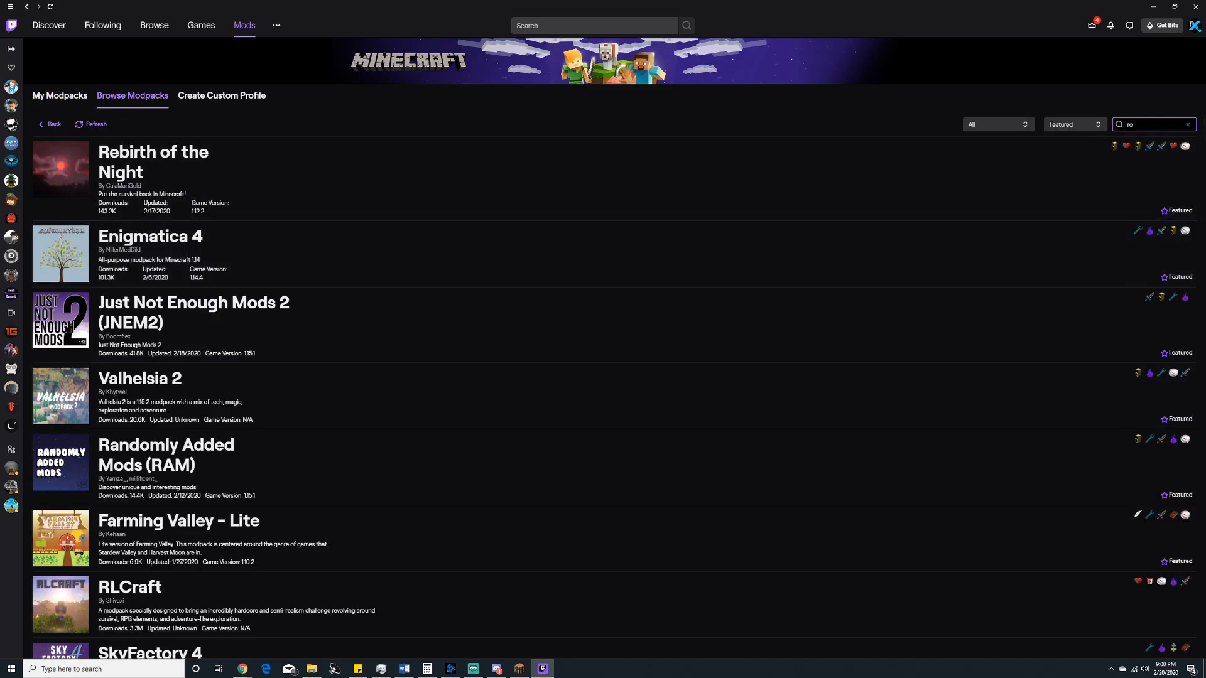
pyautogui.write('gue')
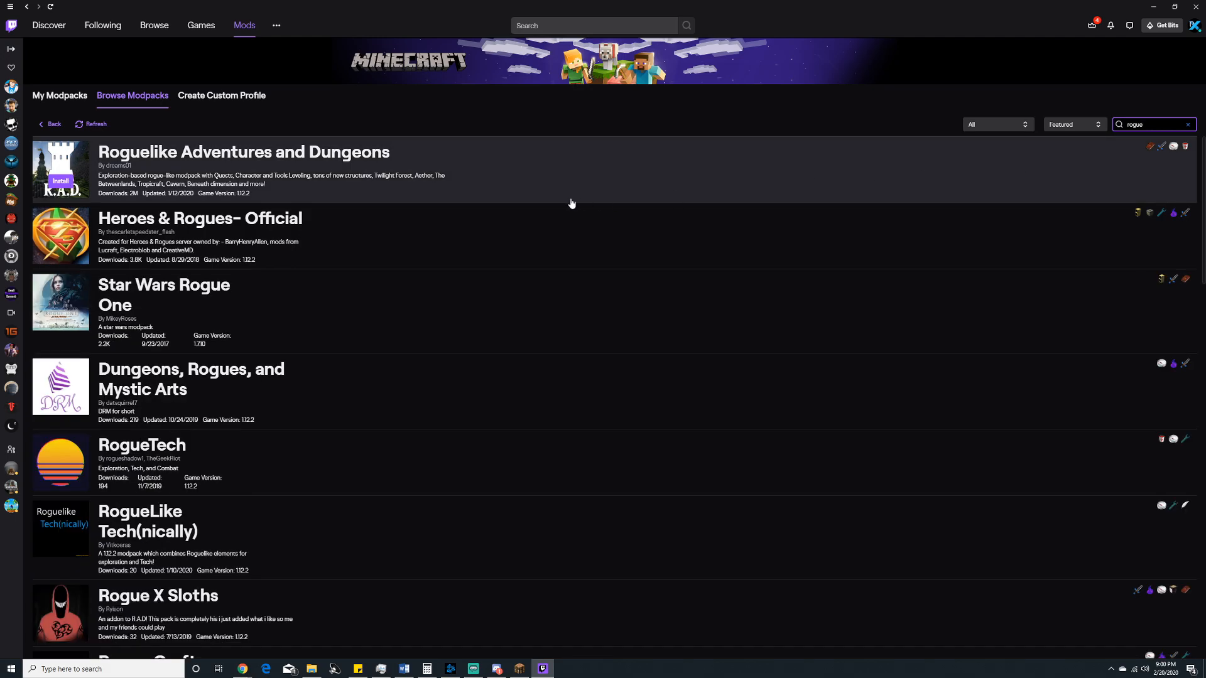
pyautogui.click(499, 176)
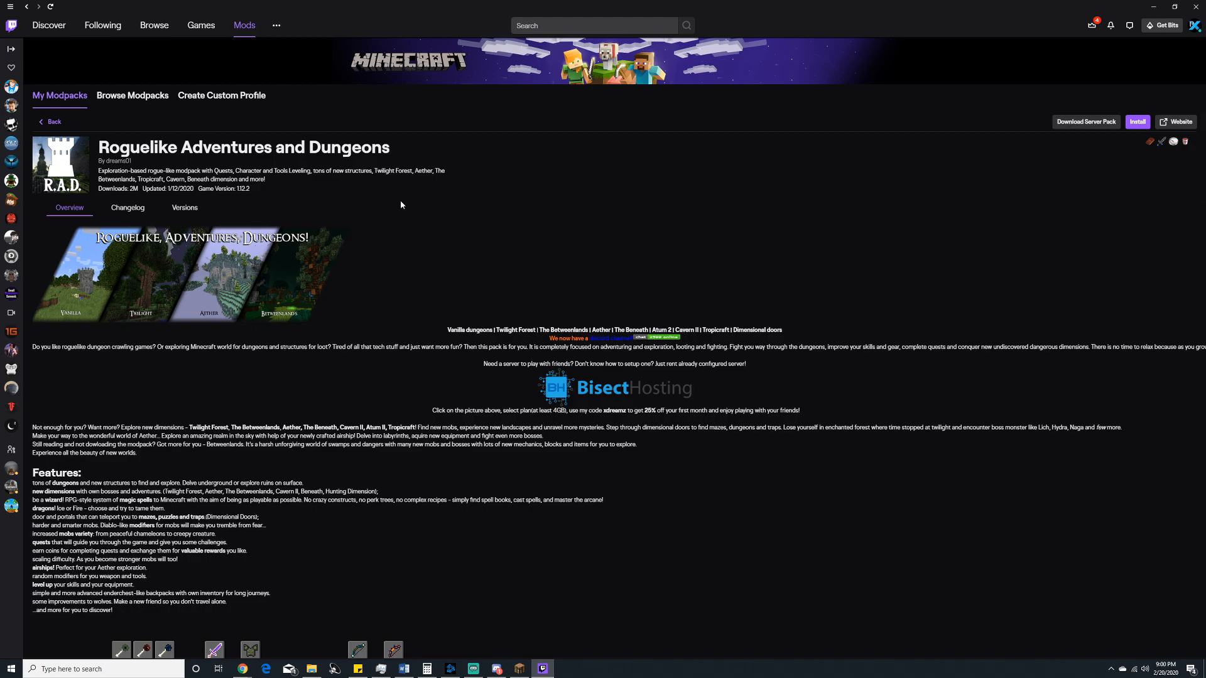
# Step: Install version R.A.D. - 1.29 from the modpack's list of released versions
pyautogui.click(186, 211)
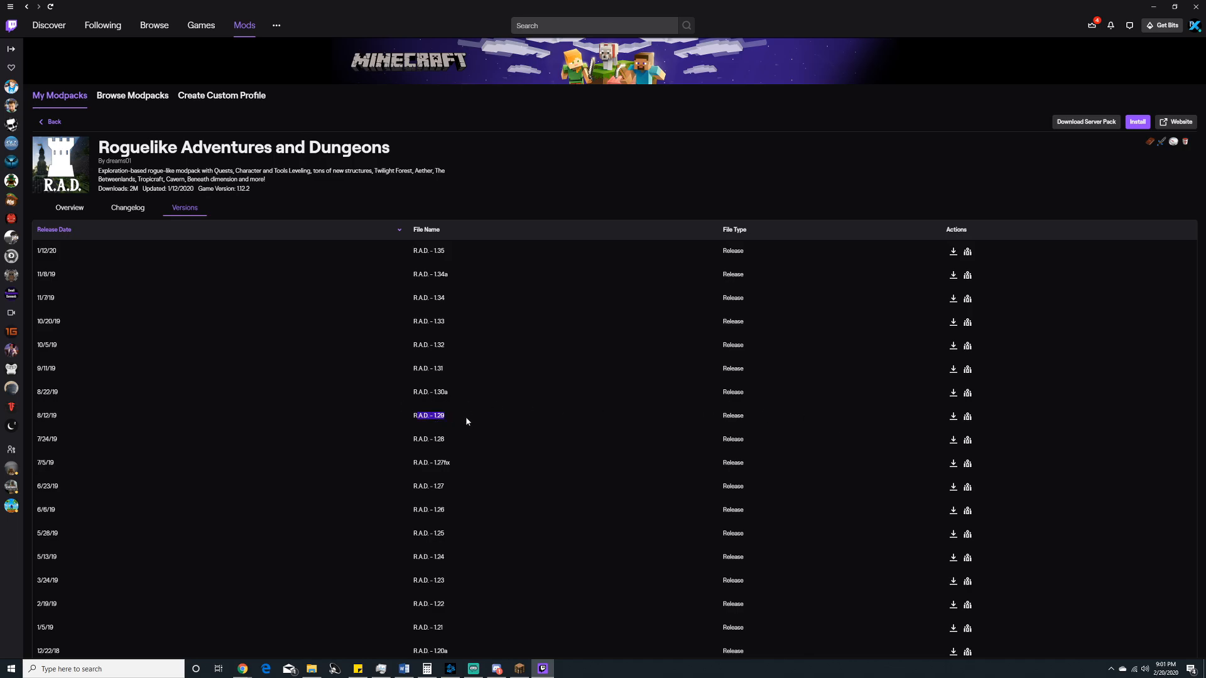
pyautogui.moveTo(33, 416); pyautogui.dragTo(55, 416)
pyautogui.moveTo(410, 416); pyautogui.dragTo(478, 418)
pyautogui.click(953, 417)
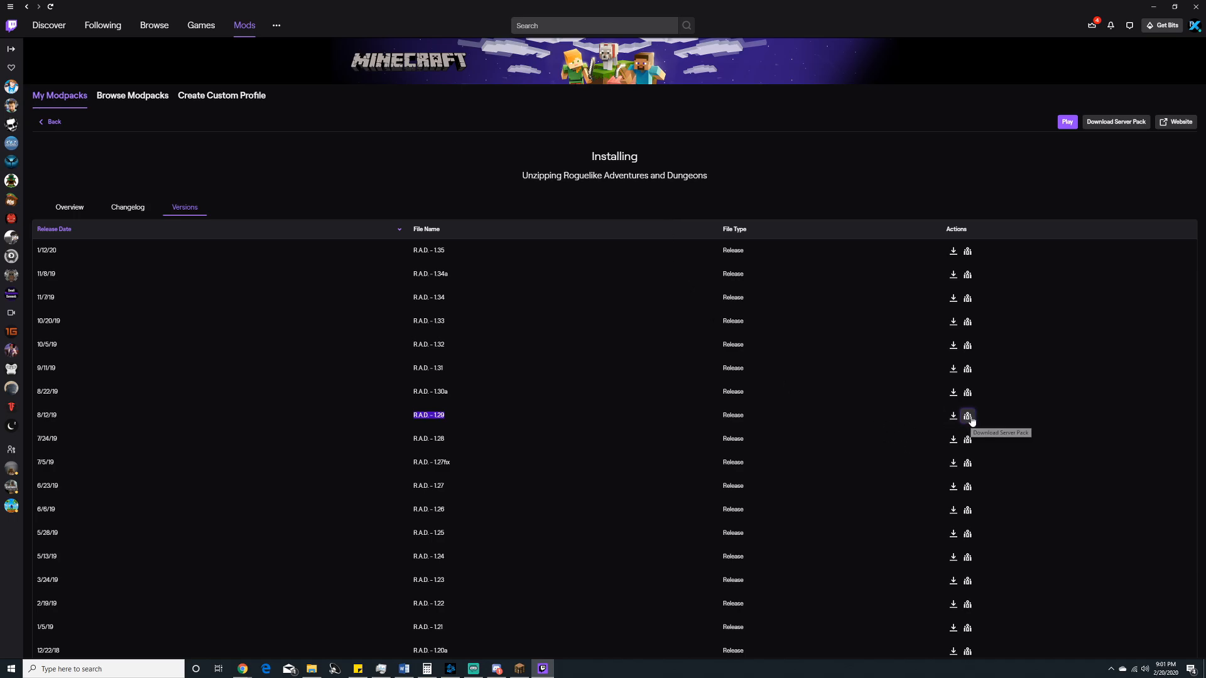
# Step: Download the server pack for R.A.D. - 1.29 and save it in the Server Files folder inside New folder (3) on the desktop
pyautogui.click(968, 417)
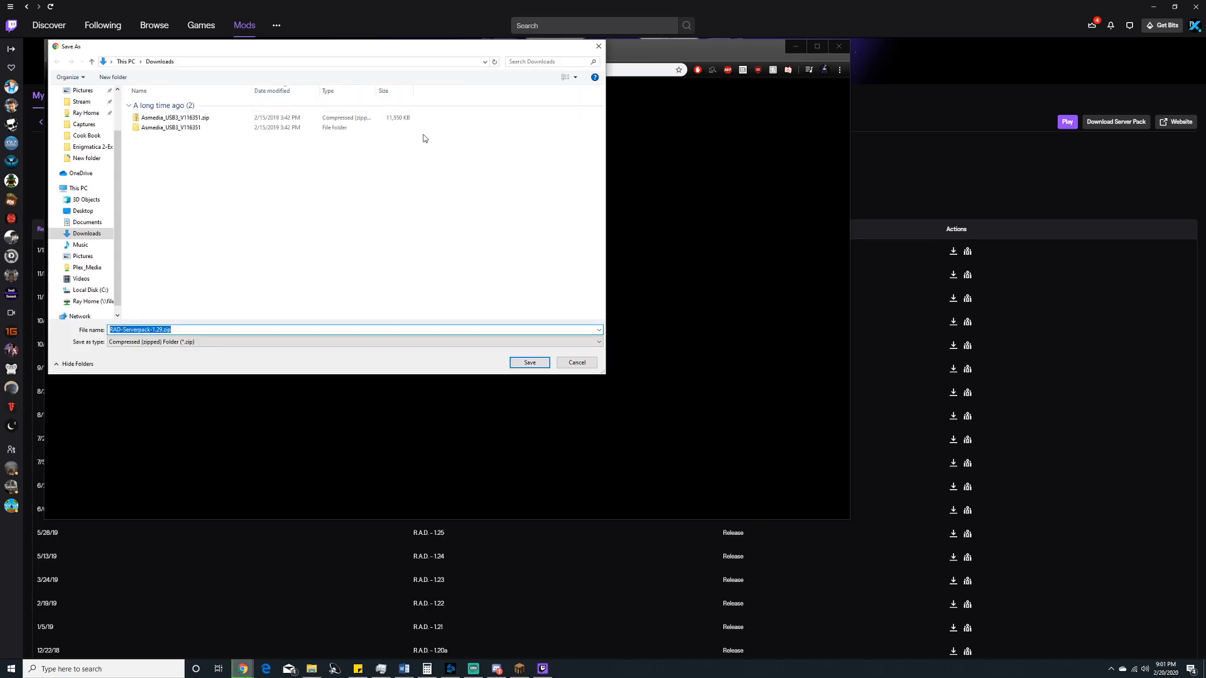
pyautogui.click(196, 209)
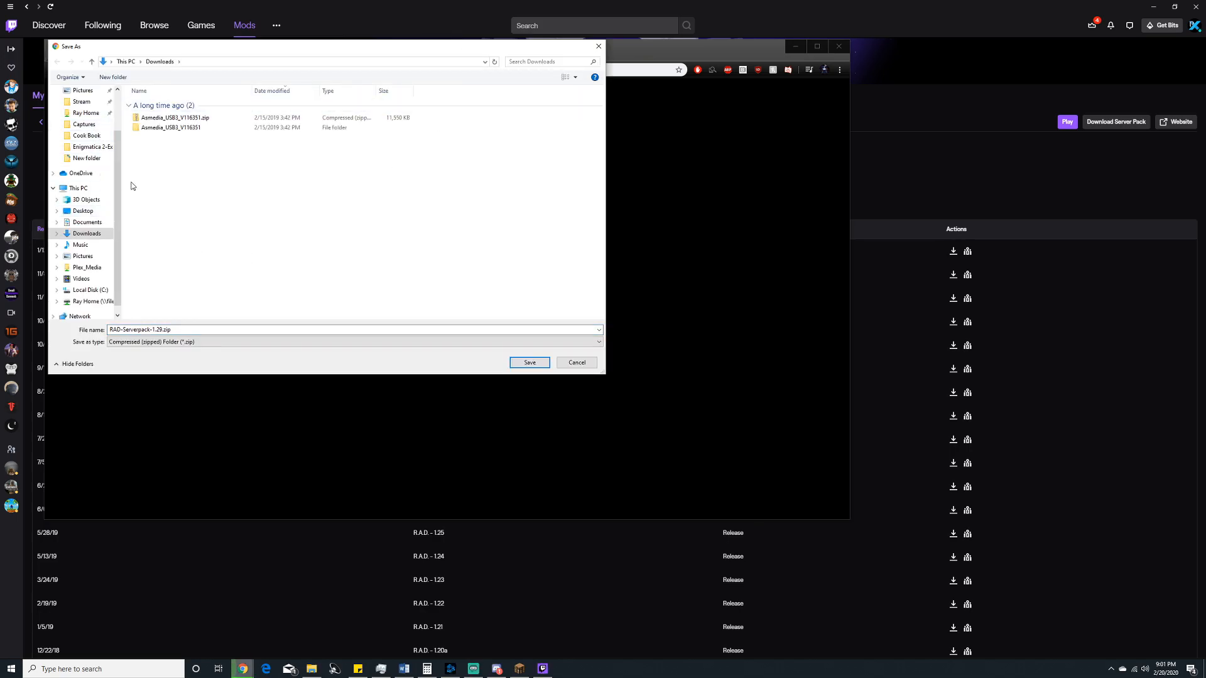
pyautogui.moveTo(193, 47); pyautogui.dragTo(0, 161)
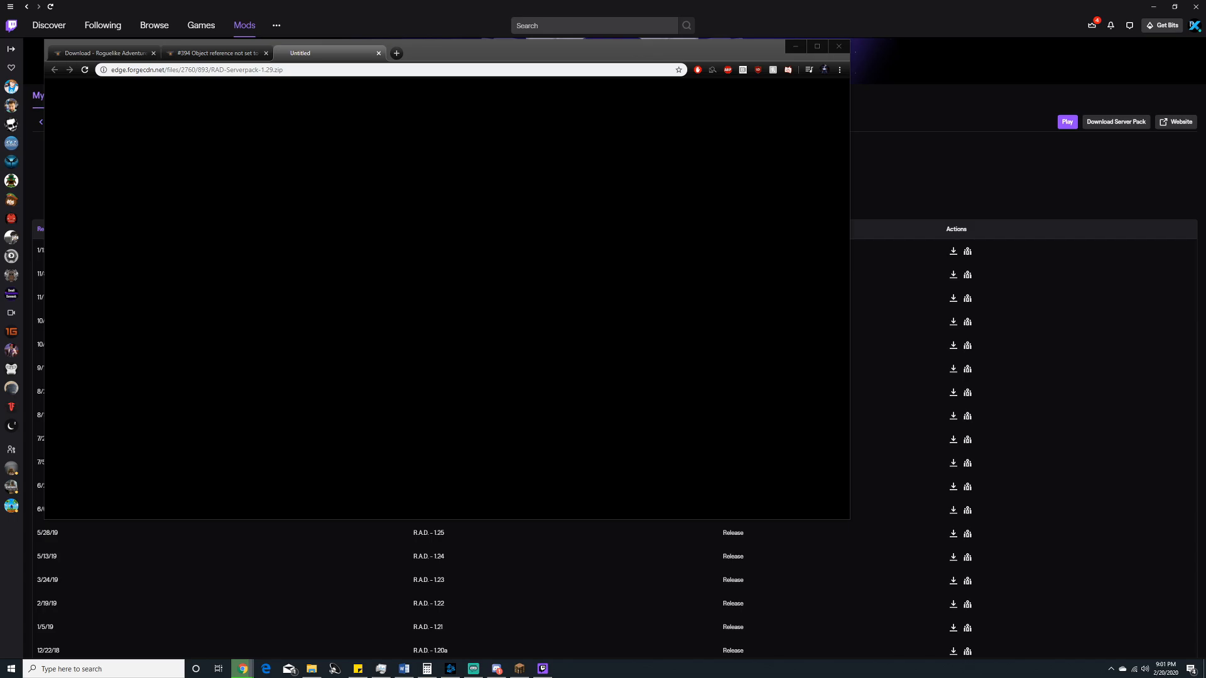
pyautogui.moveTo(0, 145); pyautogui.dragTo(475, 109)
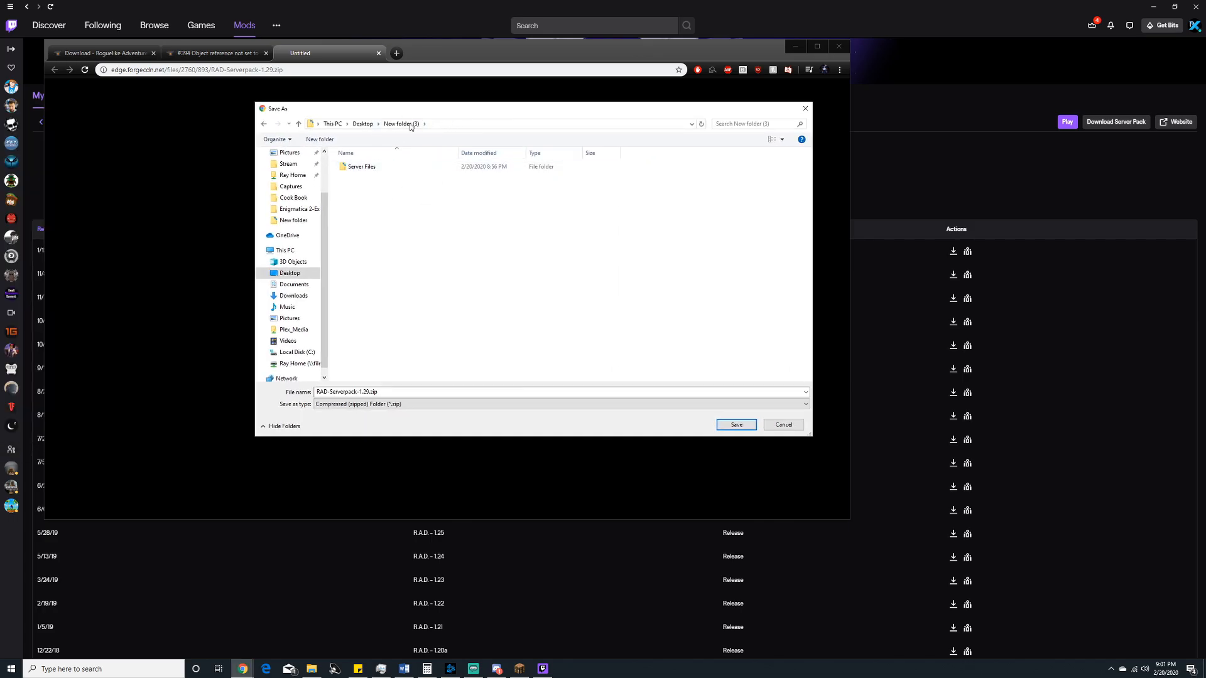
pyautogui.doubleClick(406, 168)
pyautogui.click(744, 420)
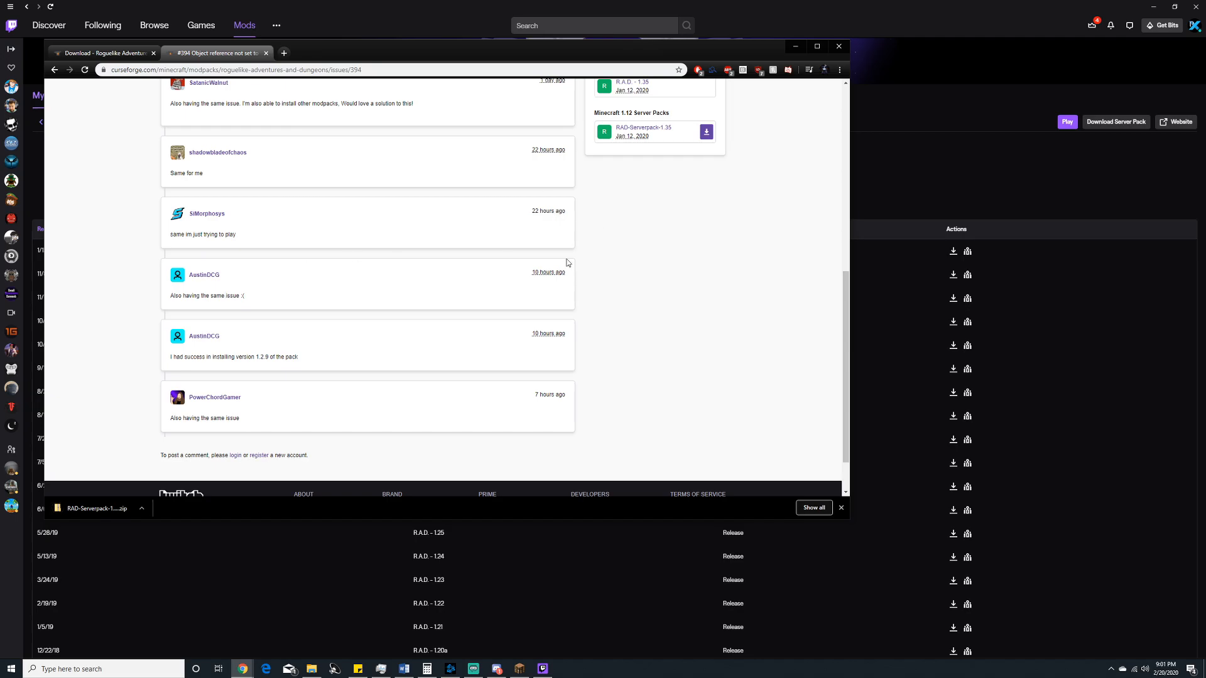
# Step: Review the CurseForge issue "Object reference not set to an instance of an object" and return to the installed modpacks in the Twitch app
pyautogui.scroll(7, 672, 282)
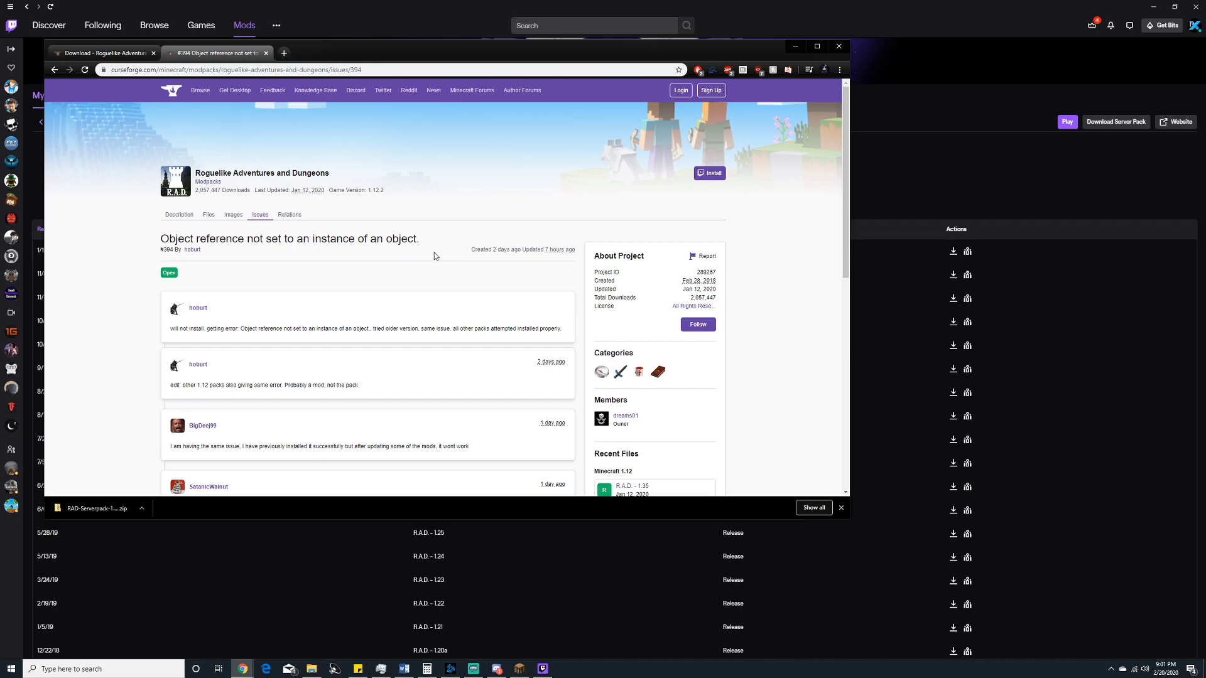
pyautogui.moveTo(448, 251); pyautogui.dragTo(170, 238)
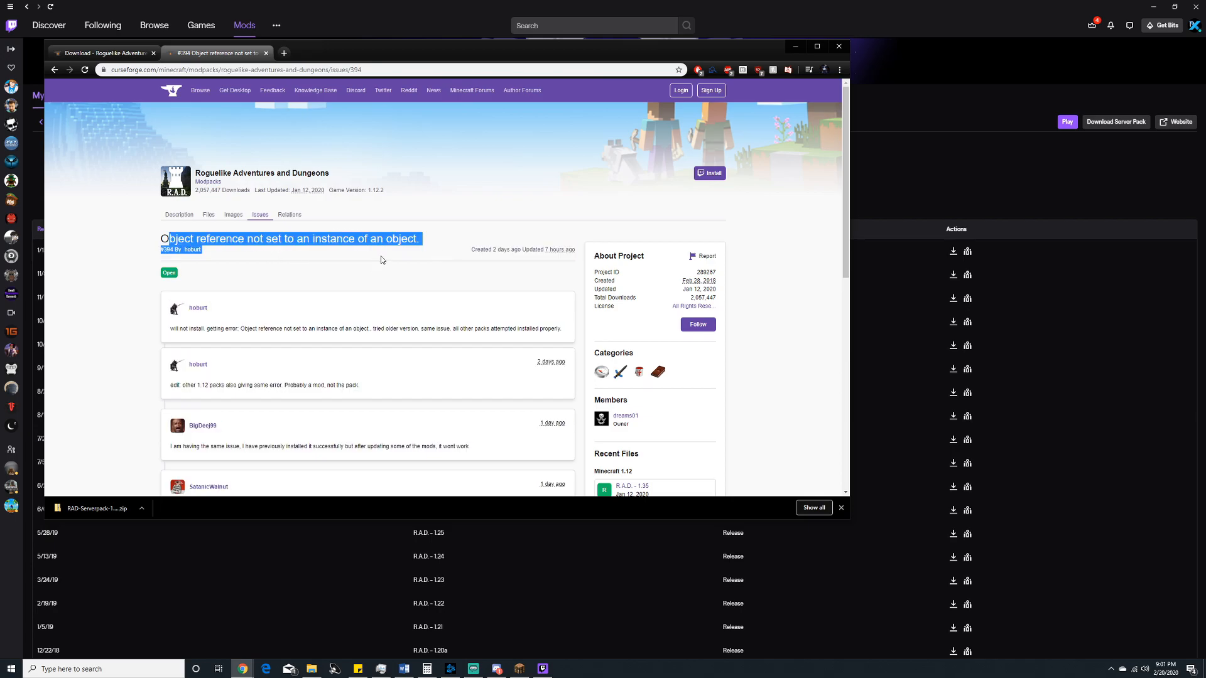
pyautogui.moveTo(230, 173); pyautogui.dragTo(345, 176)
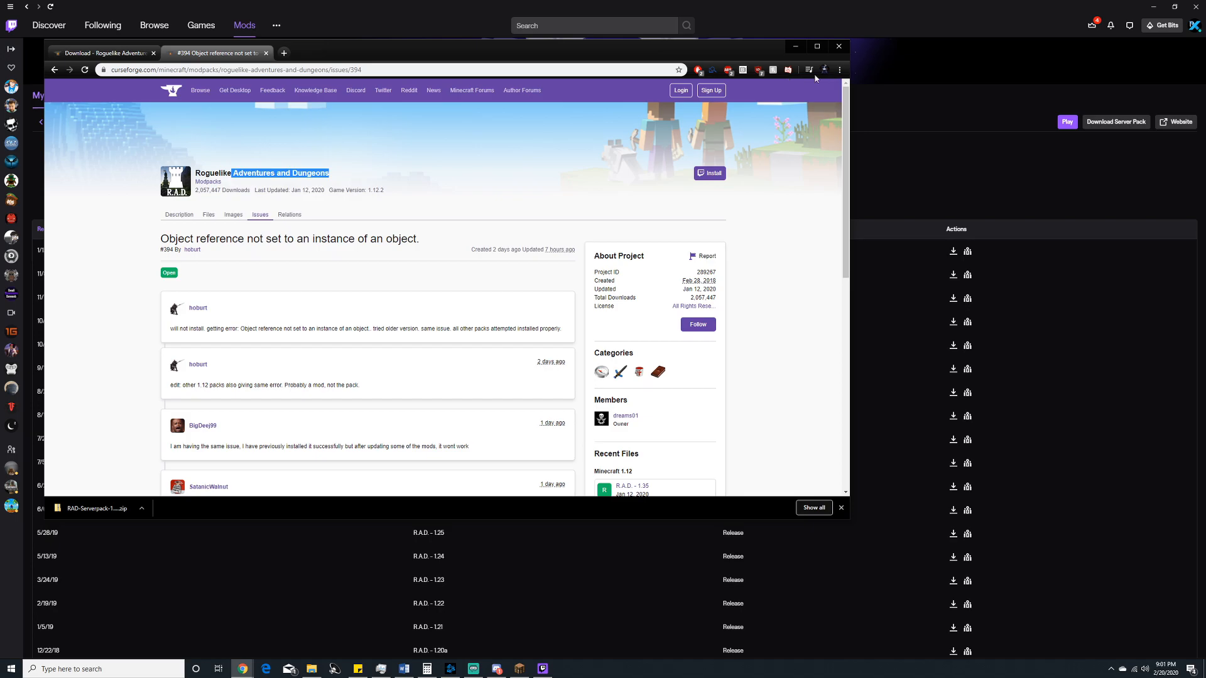
pyautogui.click(795, 45)
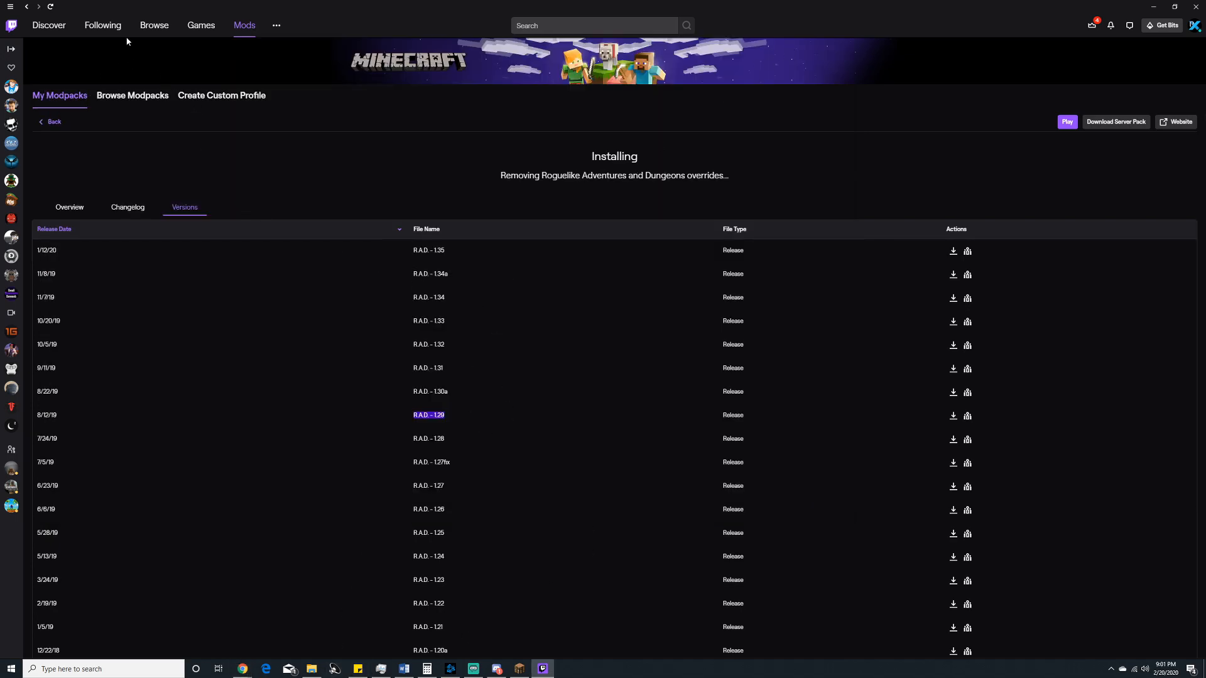
pyautogui.click(68, 101)
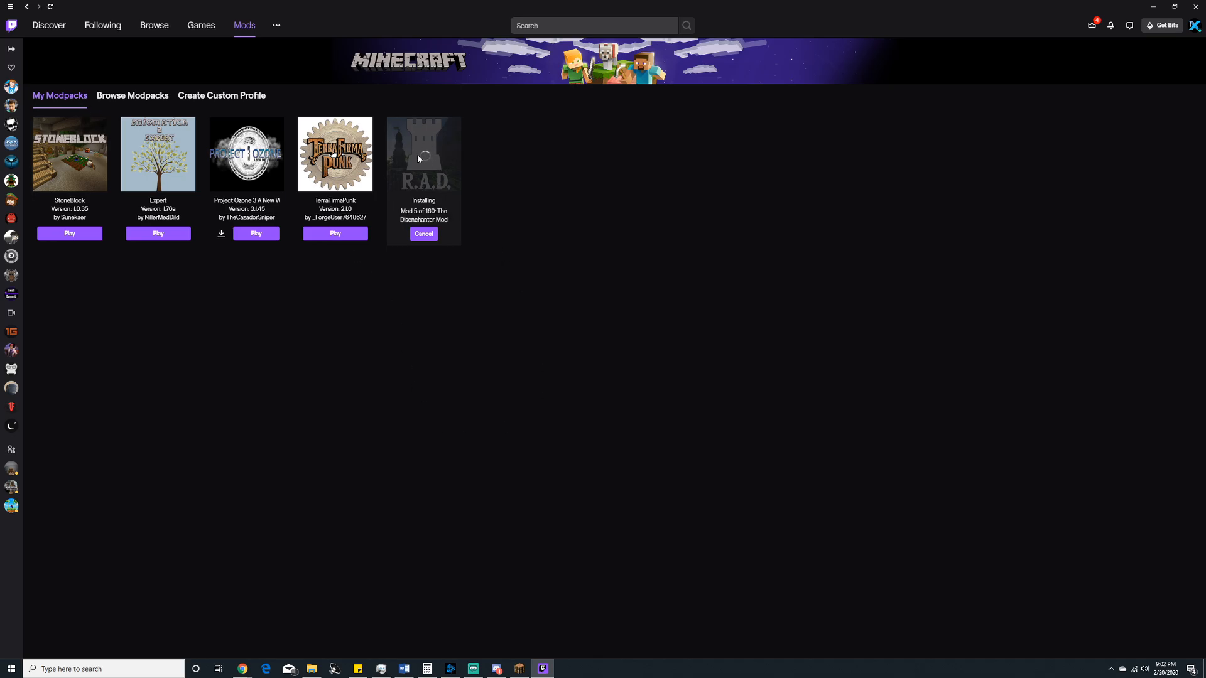
# Step: Switch to File Explorer and extract RAD-Serverpack-1.29.zip within the Server Files folder, keeping the suggested destination
pyautogui.click(312, 668)
pyautogui.doubleClick(671, 87)
pyautogui.click(659, 89)
pyautogui.rightClick(658, 87)
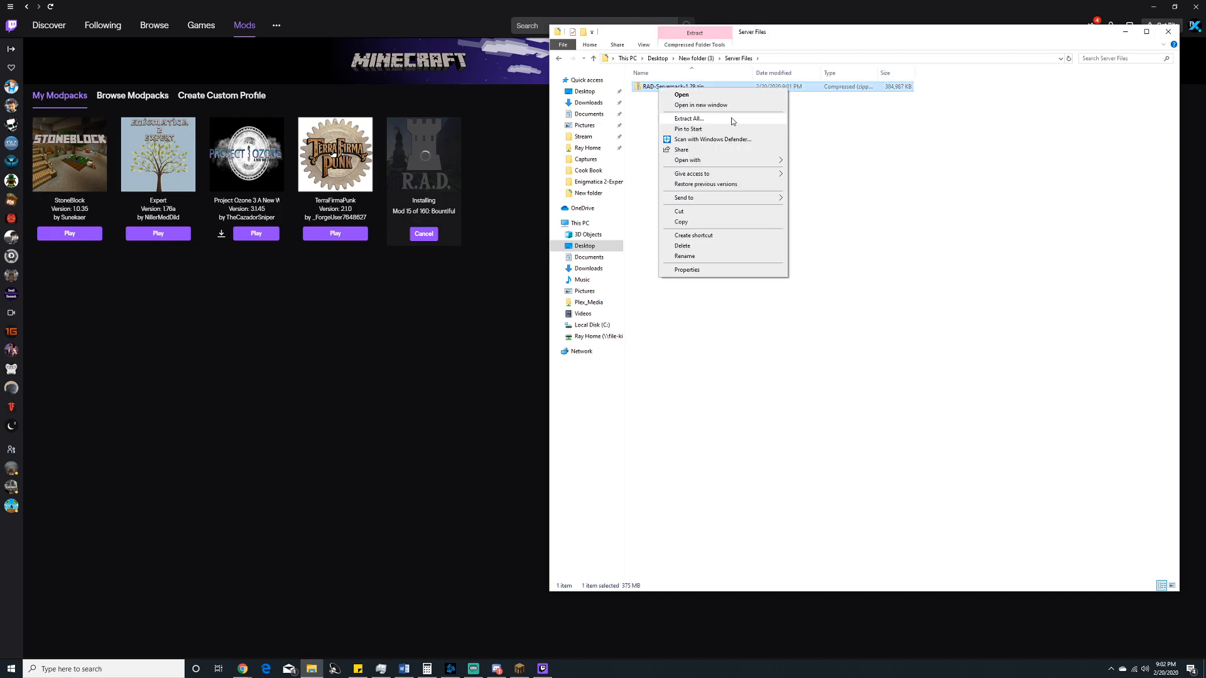
pyautogui.click(711, 118)
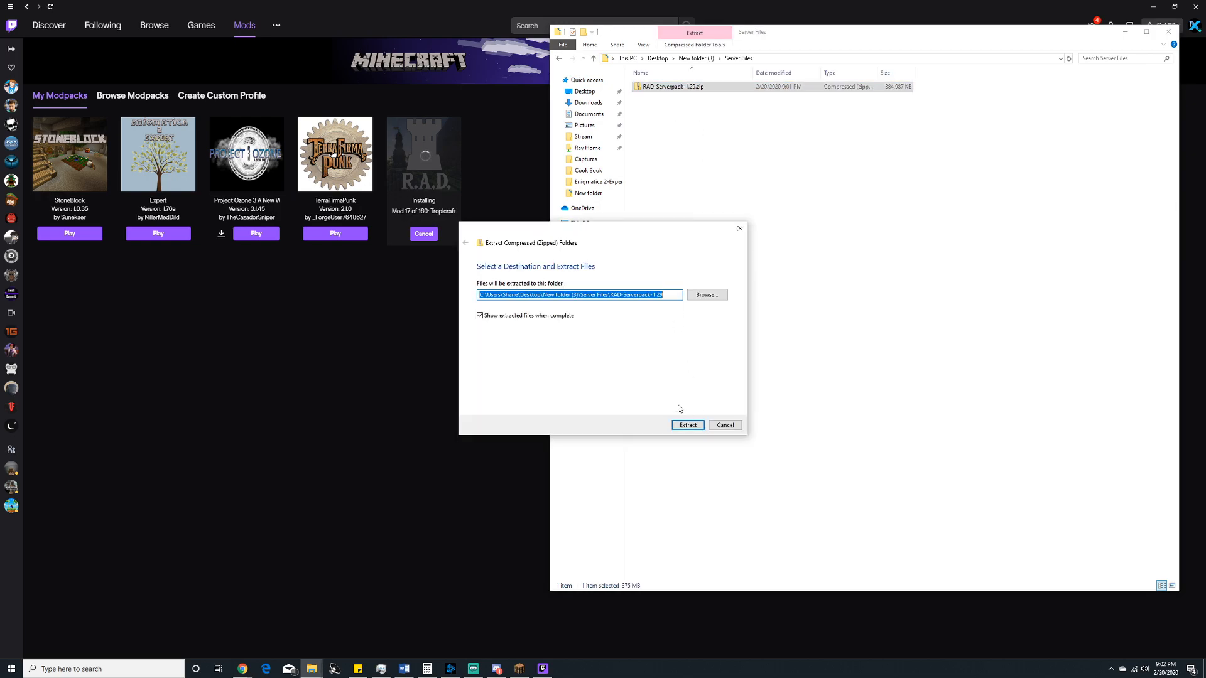
pyautogui.click(690, 424)
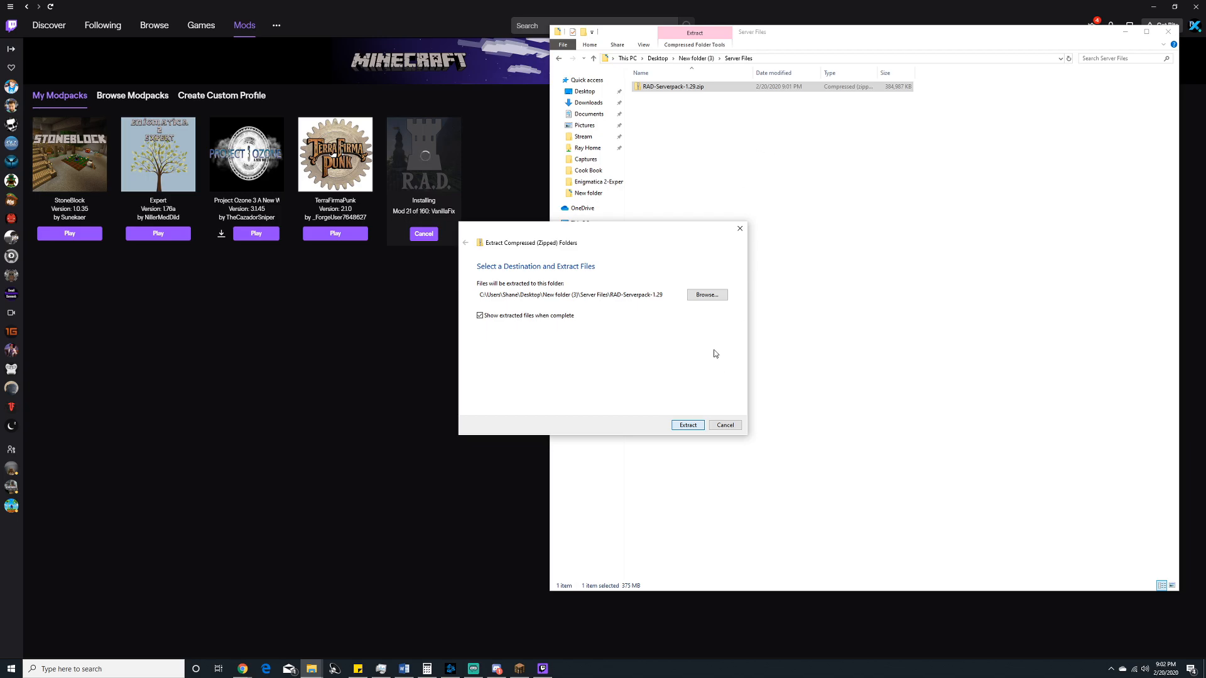
pyautogui.click(687, 425)
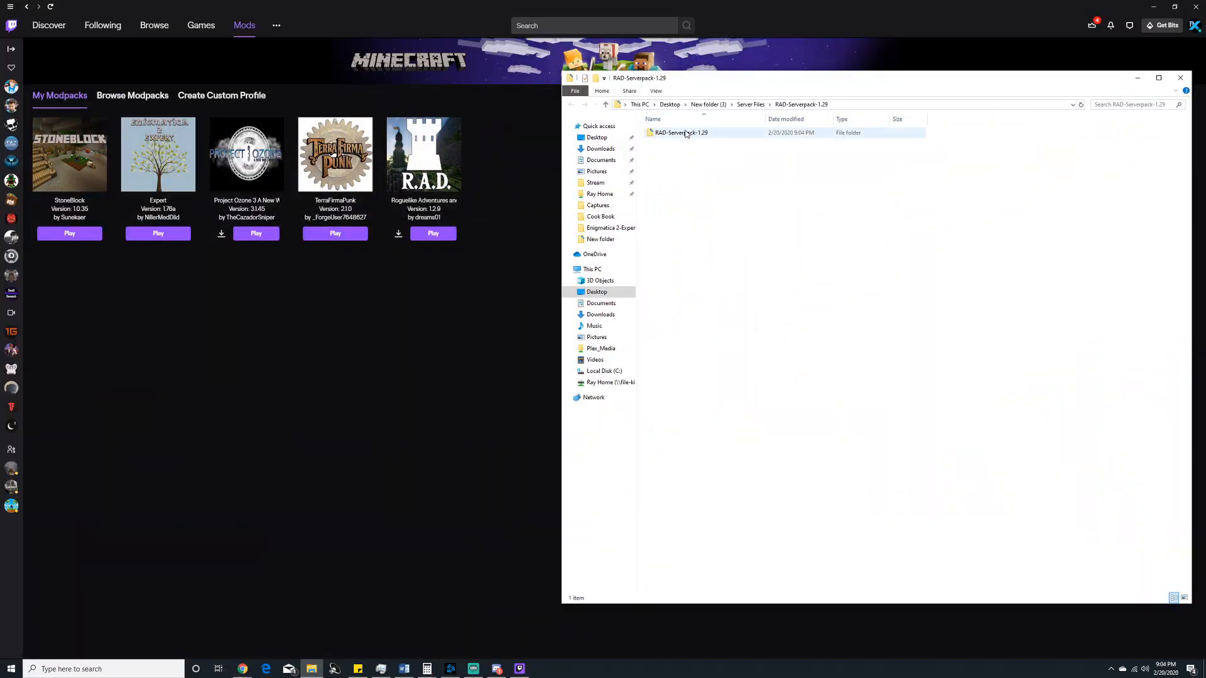
# Step: Open the inner RAD-Serverpack-1.29 folder that holds the extracted server files
pyautogui.click(751, 104)
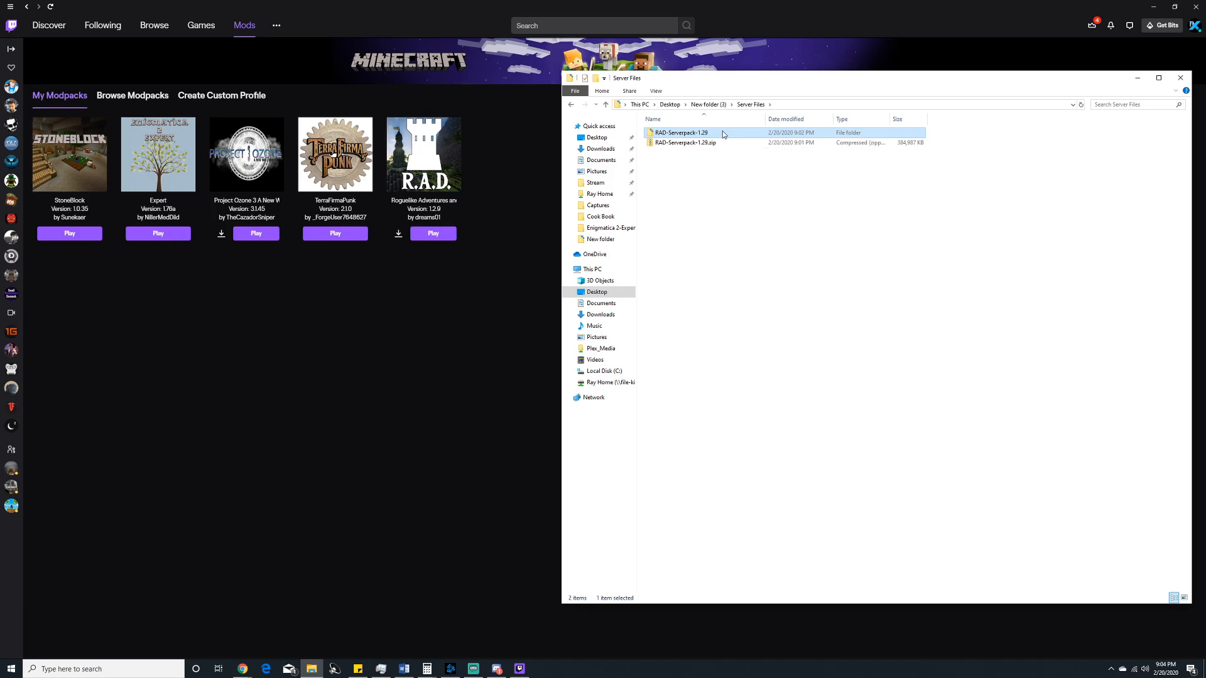
pyautogui.doubleClick(722, 134)
pyautogui.doubleClick(689, 133)
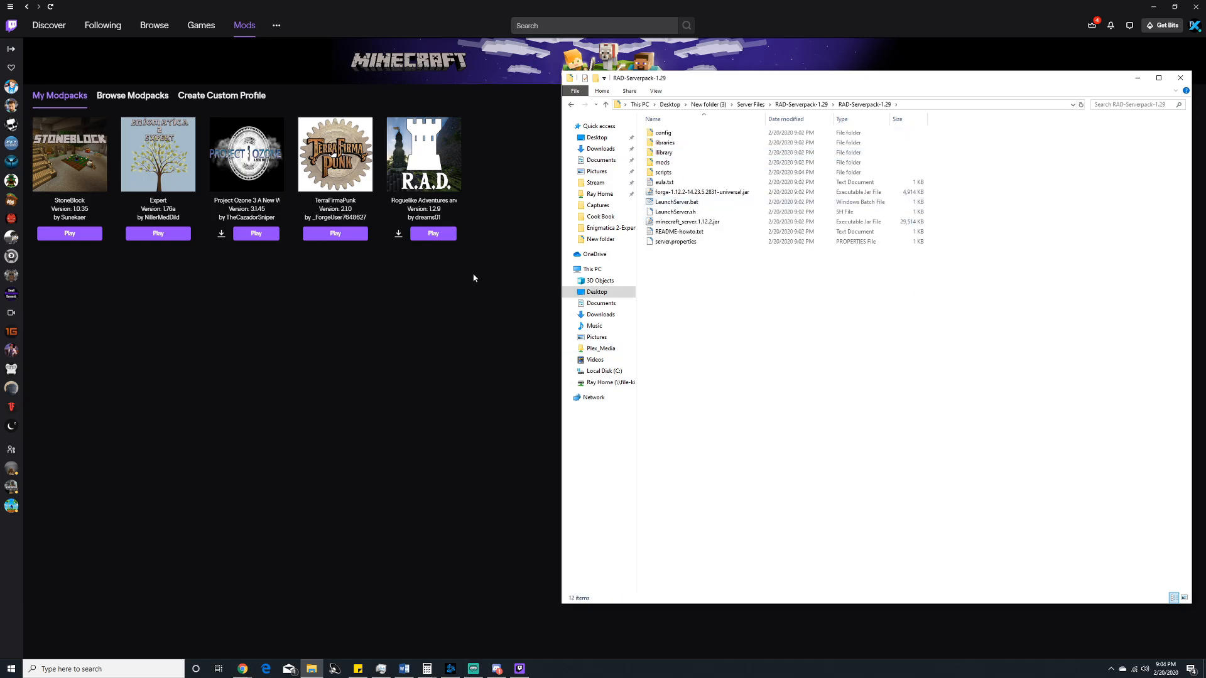
pyautogui.moveTo(769, 326); pyautogui.dragTo(695, 112)
pyautogui.click(702, 297)
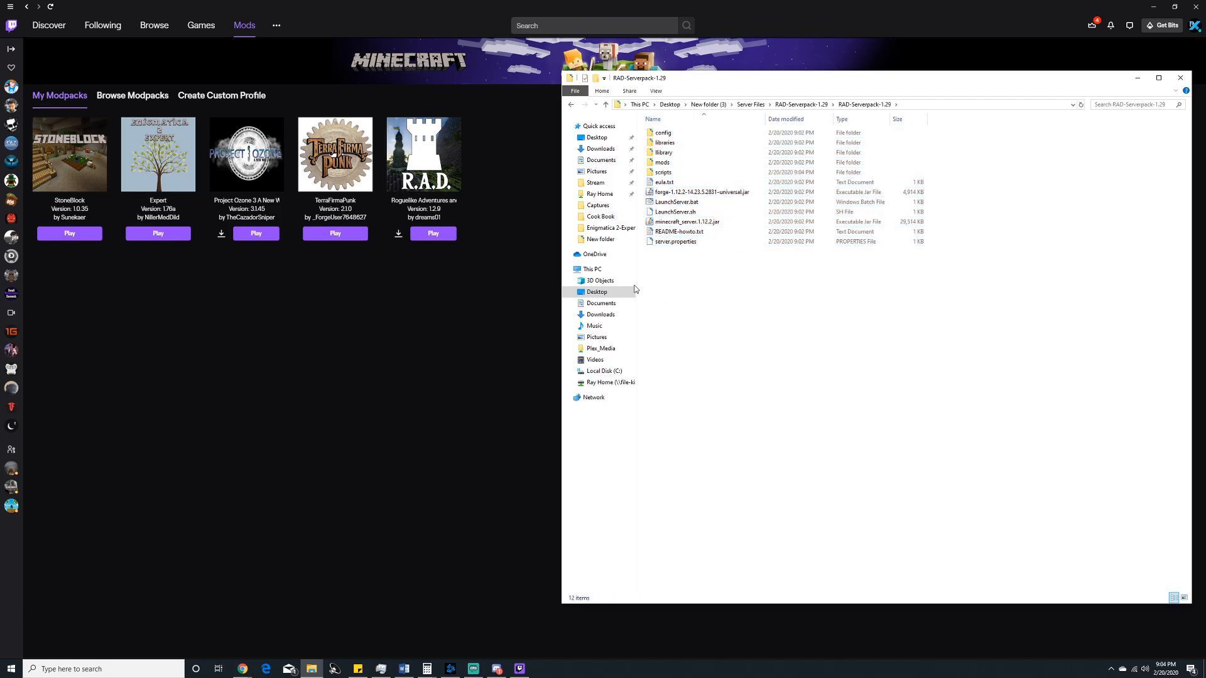
# Step: Launch the Roguelike Adventures and Dungeons modpack from the Twitch app through the Minecraft Launcher
pyautogui.click(434, 234)
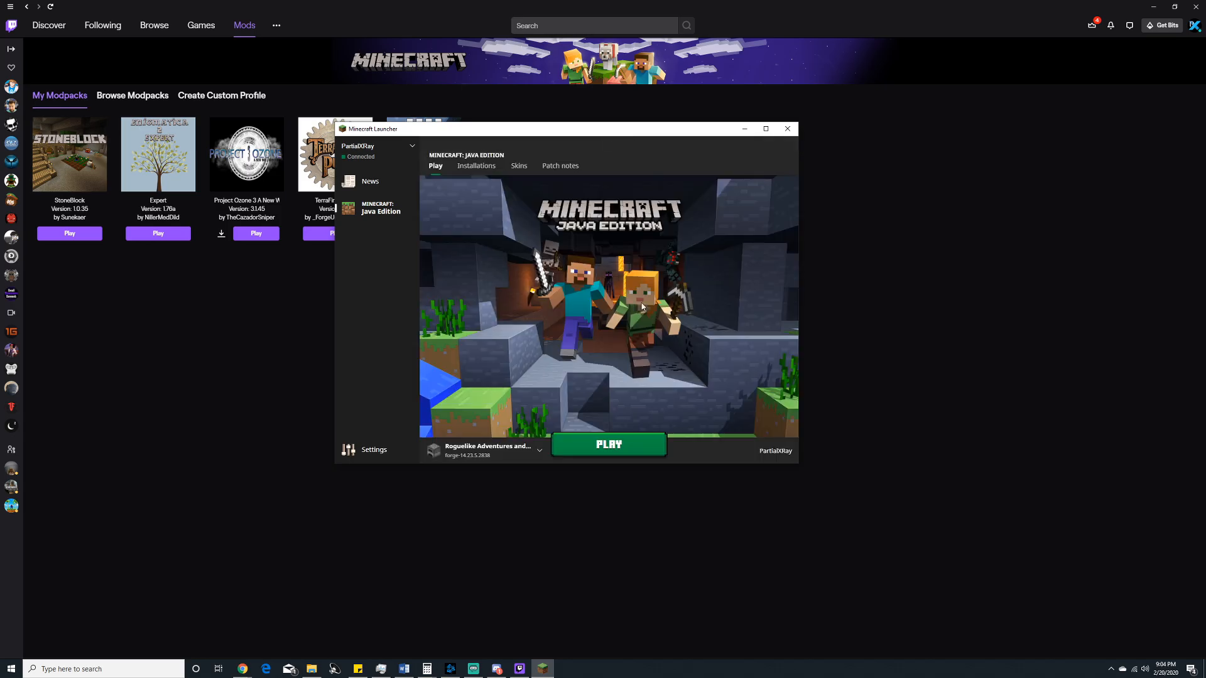
pyautogui.click(601, 442)
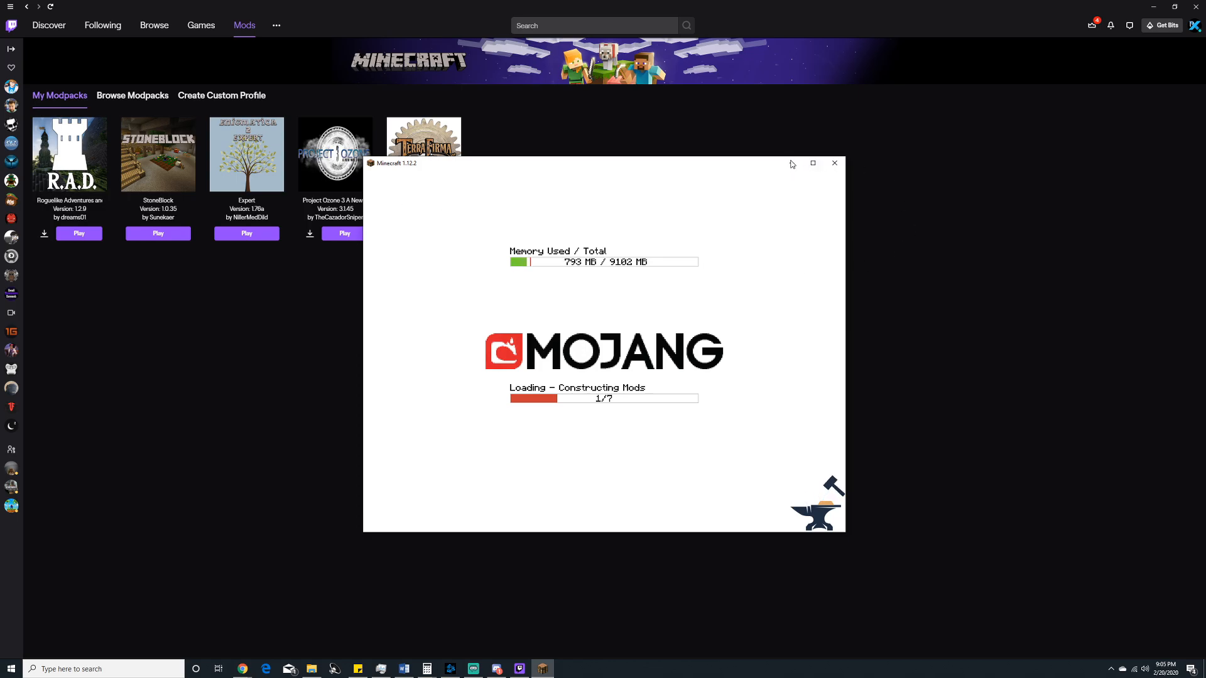
# Step: Return to the extracted server folder in File Explorer, set eula to true in eula.txt, save the file and close it
pyautogui.click(312, 668)
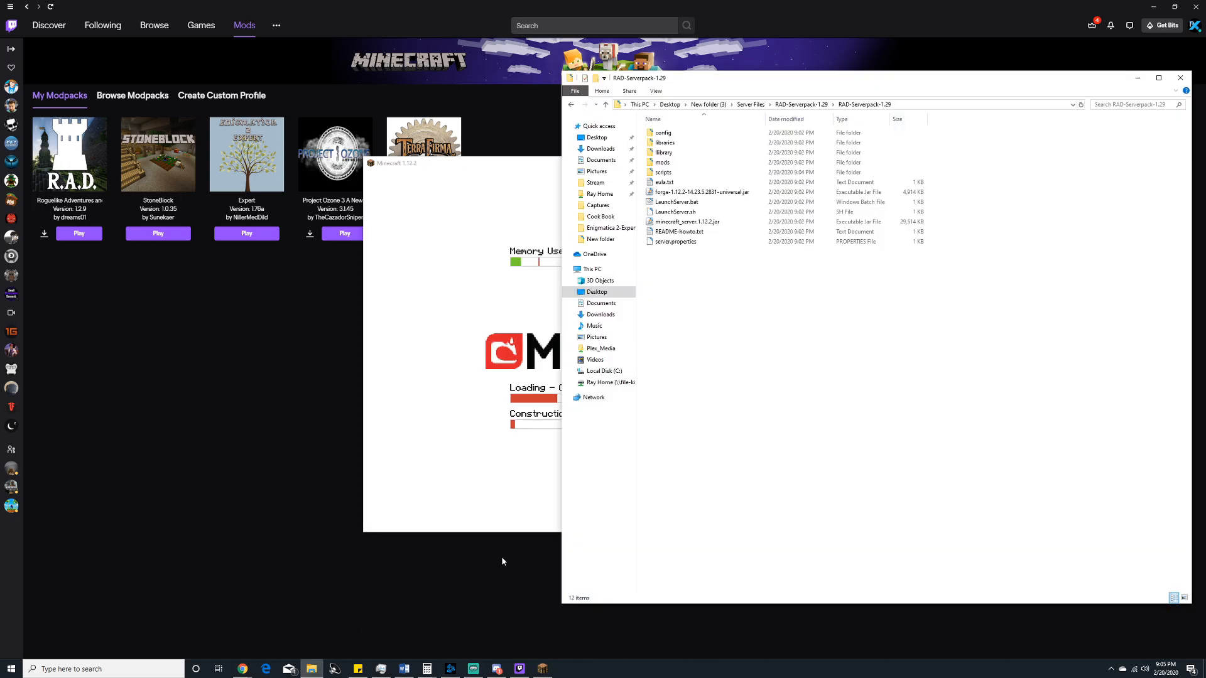
pyautogui.doubleClick(763, 81)
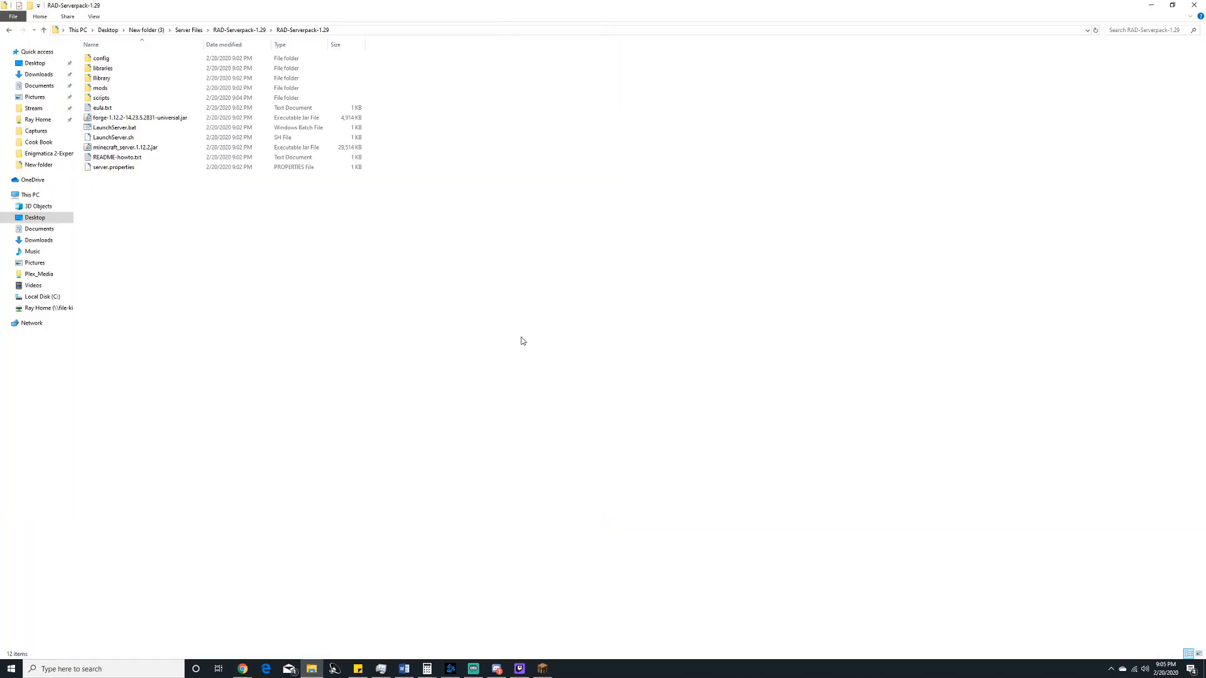
pyautogui.doubleClick(134, 109)
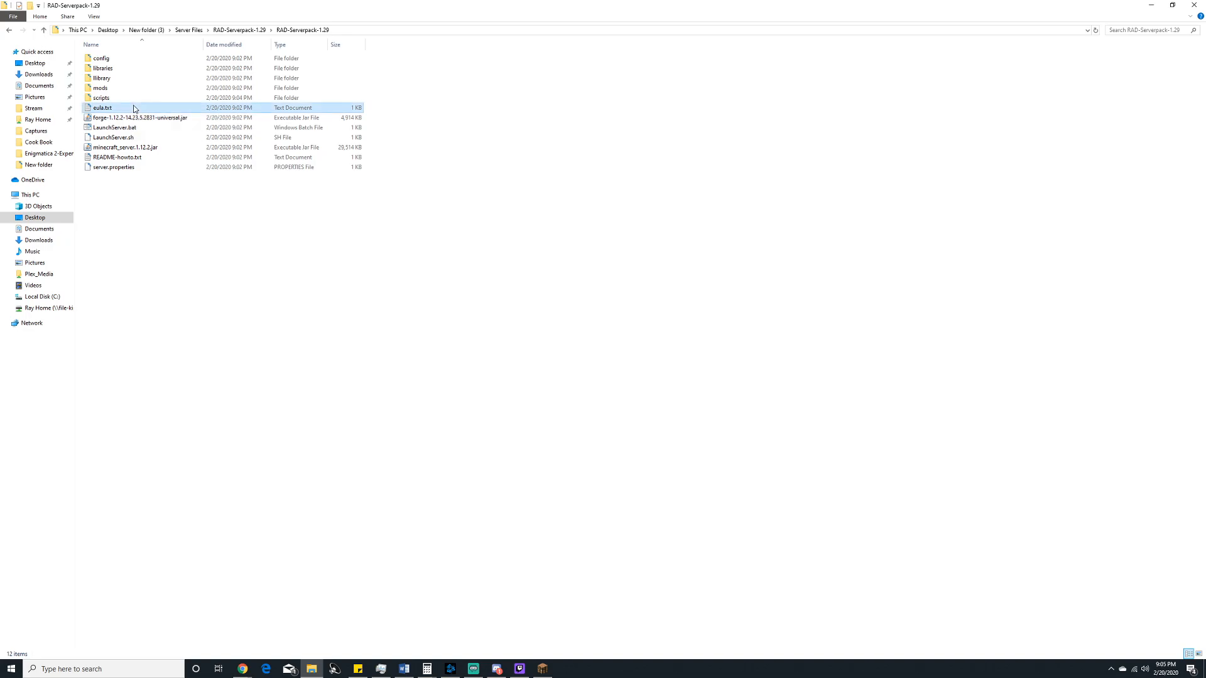
pyautogui.doubleClick(371, 96)
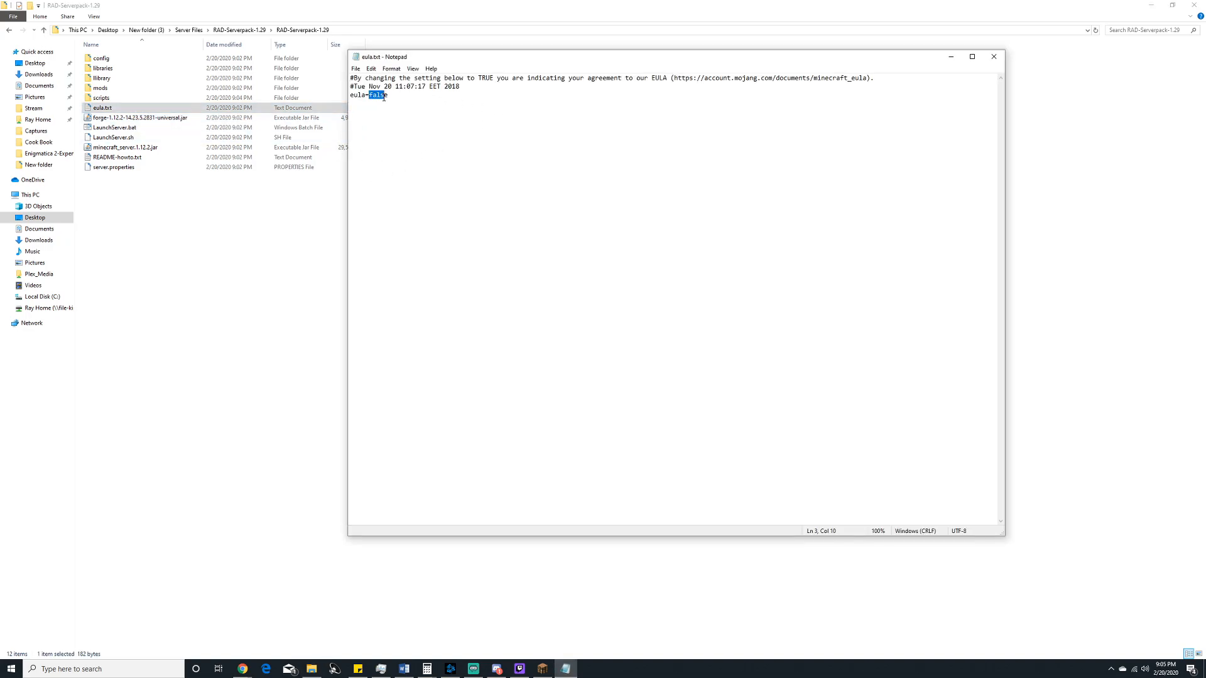
pyautogui.write('tru')
pyautogui.click(993, 57)
pyautogui.click(571, 346)
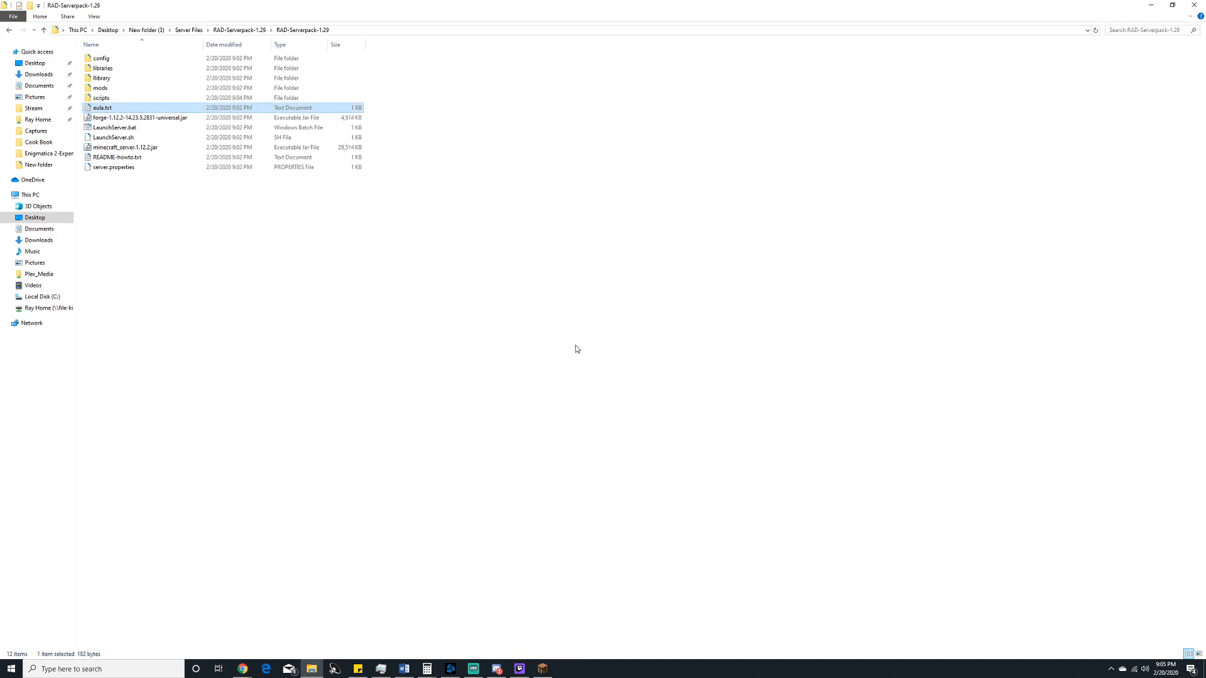
pyautogui.click(496, 348)
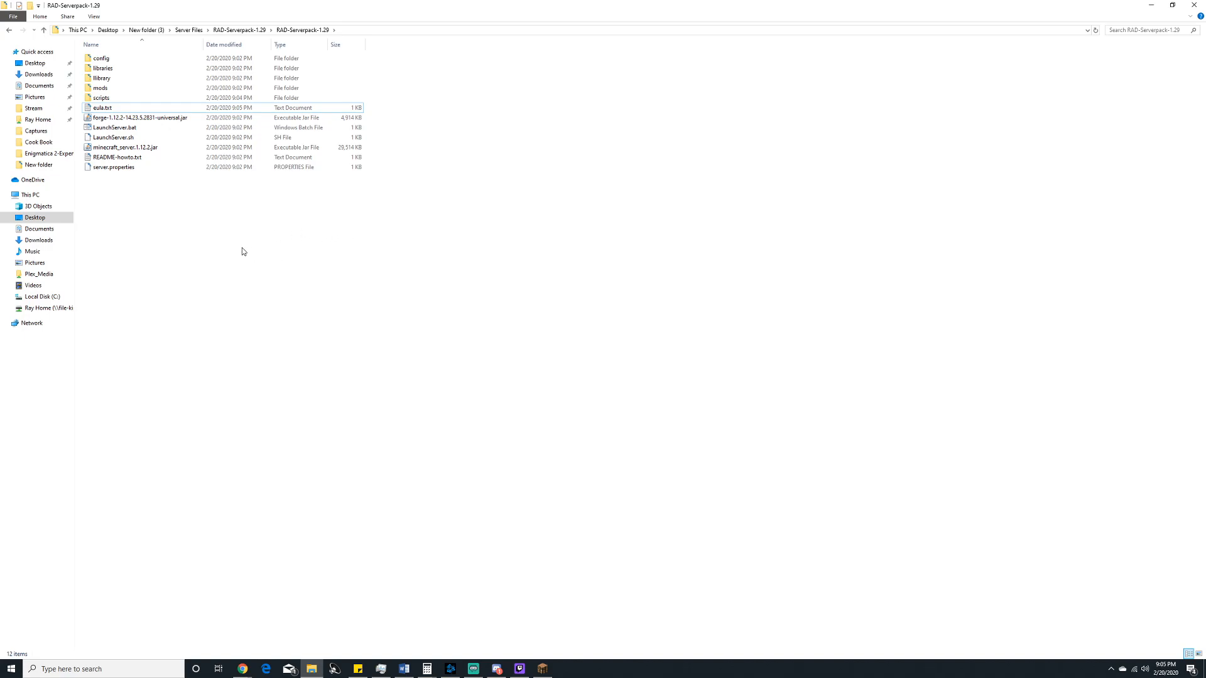
# Step: Open LaunchServer.bat for editing and set the server's maximum memory to -Xmx9216m
pyautogui.rightClick(158, 130)
pyautogui.click(157, 130)
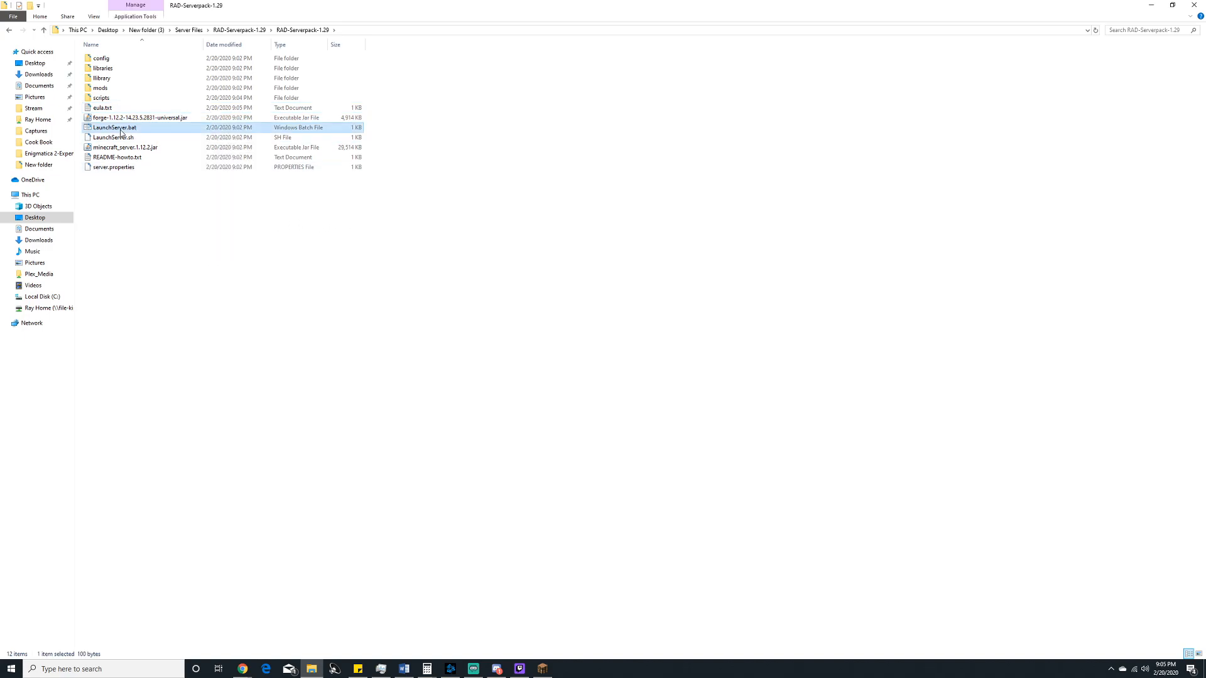
pyautogui.rightClick(105, 129)
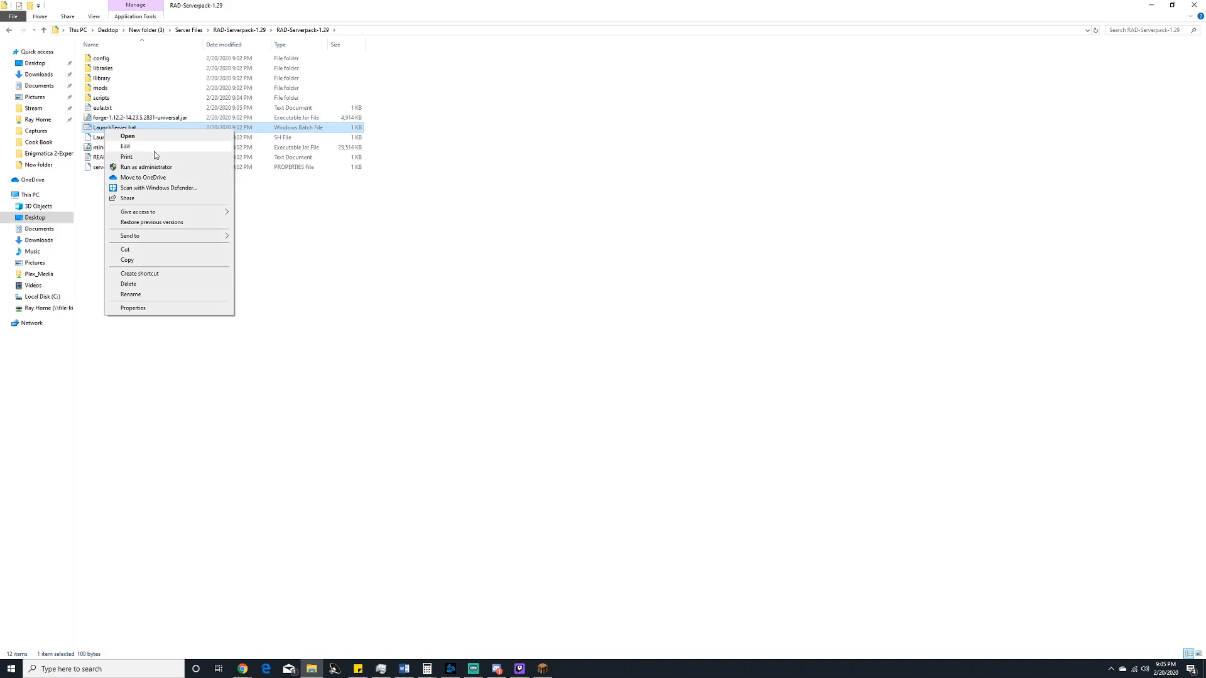
pyautogui.click(134, 146)
pyautogui.click(632, 344)
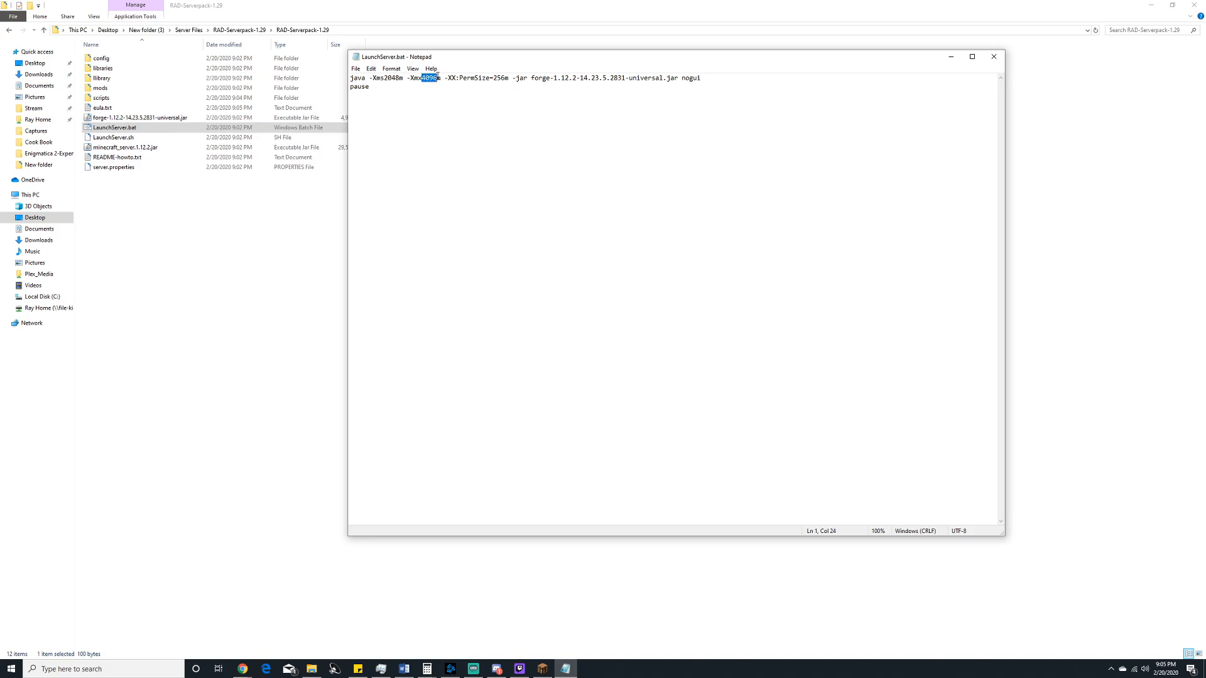
pyautogui.write('9')
pyautogui.write('0')
pyautogui.press('BackSpace')
pyautogui.write('216')
# Step: Check the memory value in the open Calculator window and return to LaunchServer.bat in Notepad
pyautogui.click(428, 669)
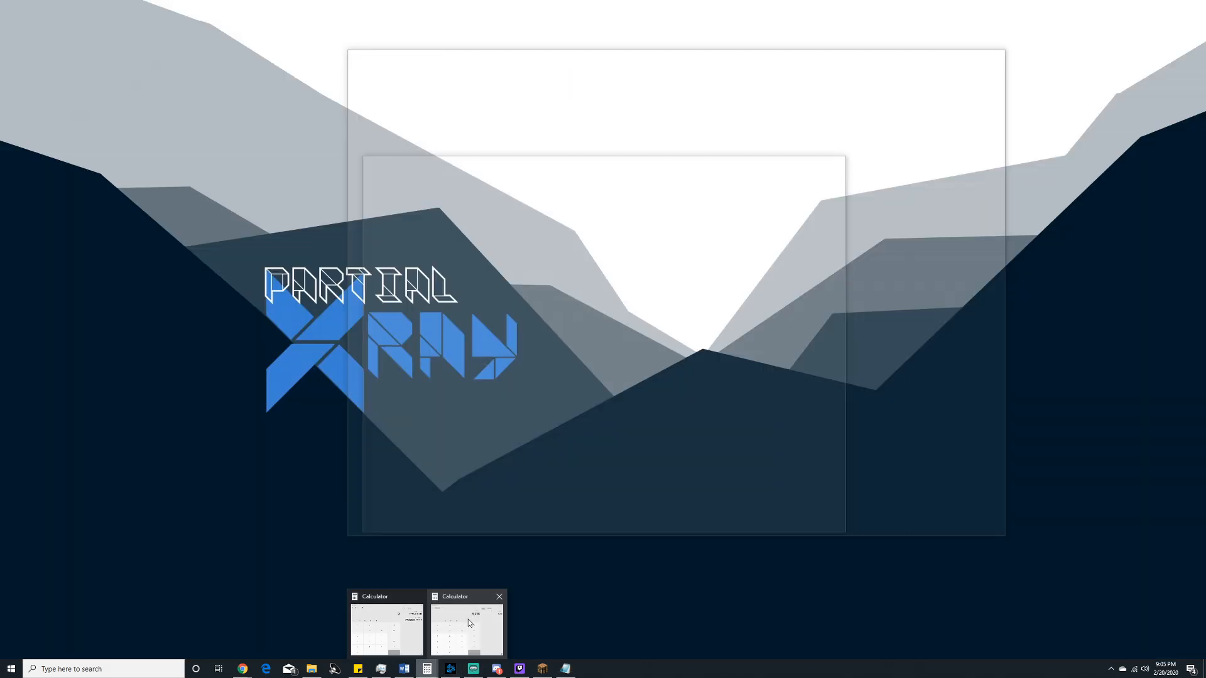
pyautogui.click(470, 616)
pyautogui.click(500, 145)
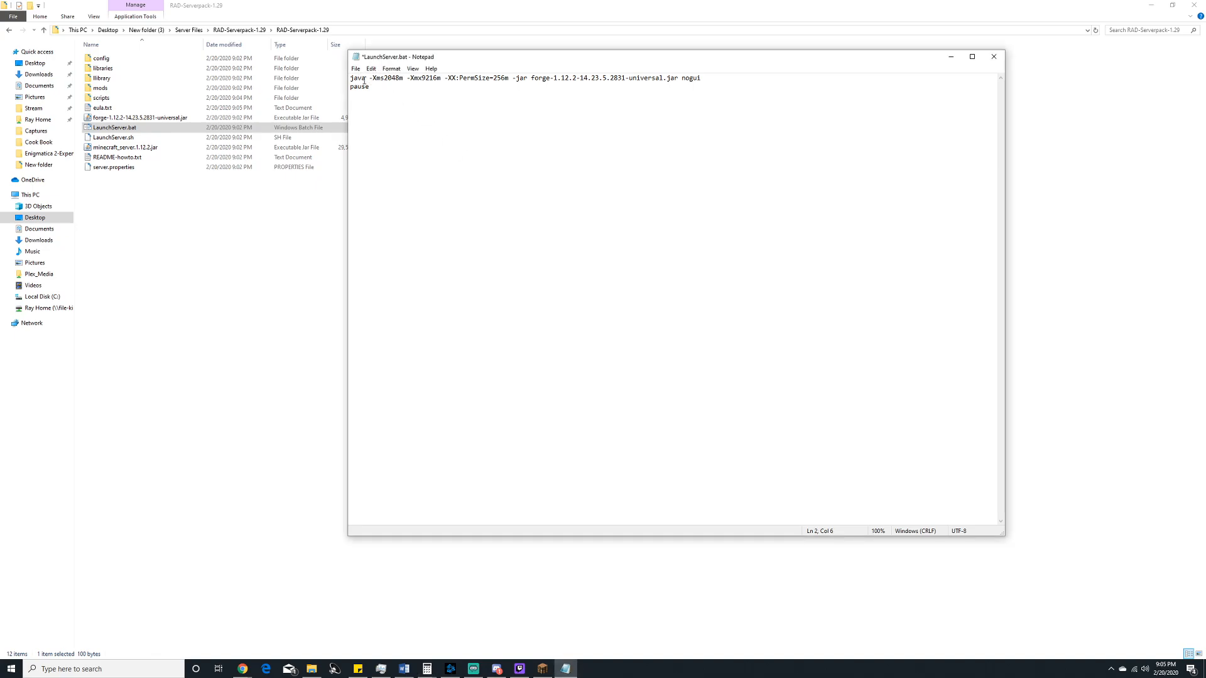
# Step: Close LaunchServer.bat in Notepad and save the changes
pyautogui.moveTo(352, 77); pyautogui.dragTo(697, 89)
pyautogui.click(576, 165)
pyautogui.doubleClick(428, 78)
pyautogui.hotkey('ctrl', 'a')
pyautogui.click(621, 219)
pyautogui.click(993, 57)
pyautogui.click(586, 343)
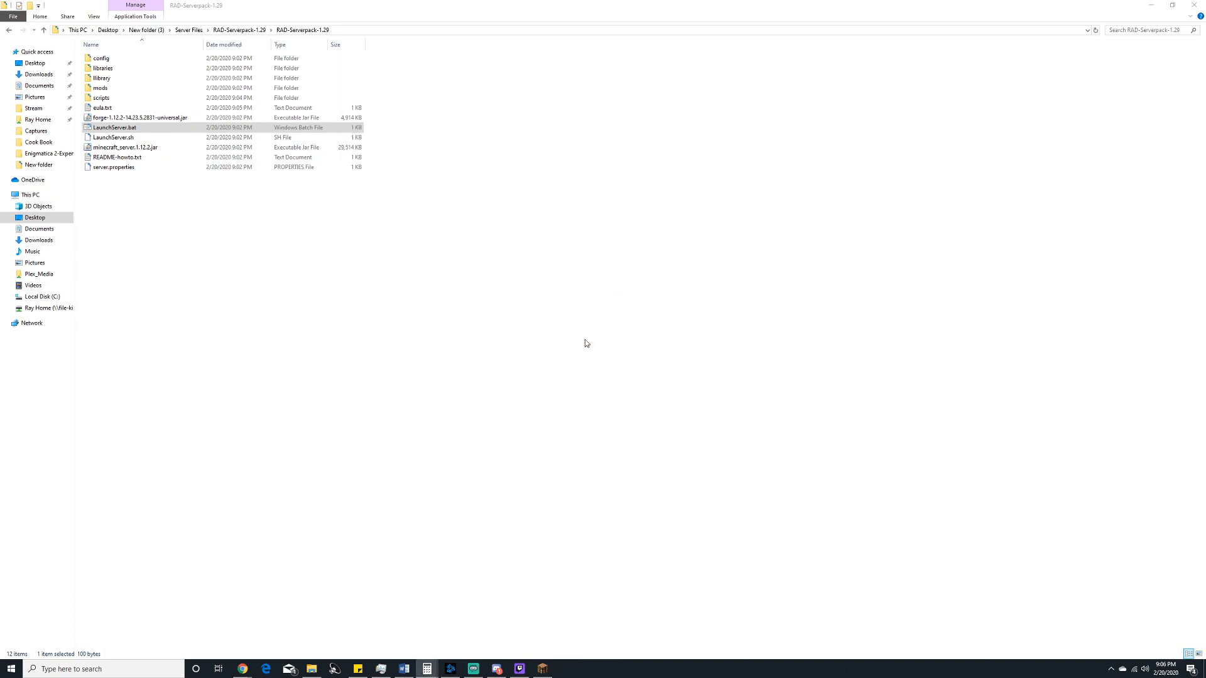
# Step: Switch to the Minecraft 1.12.2 window to check its loading progress, and minimise it
pyautogui.click(548, 337)
pyautogui.click(549, 673)
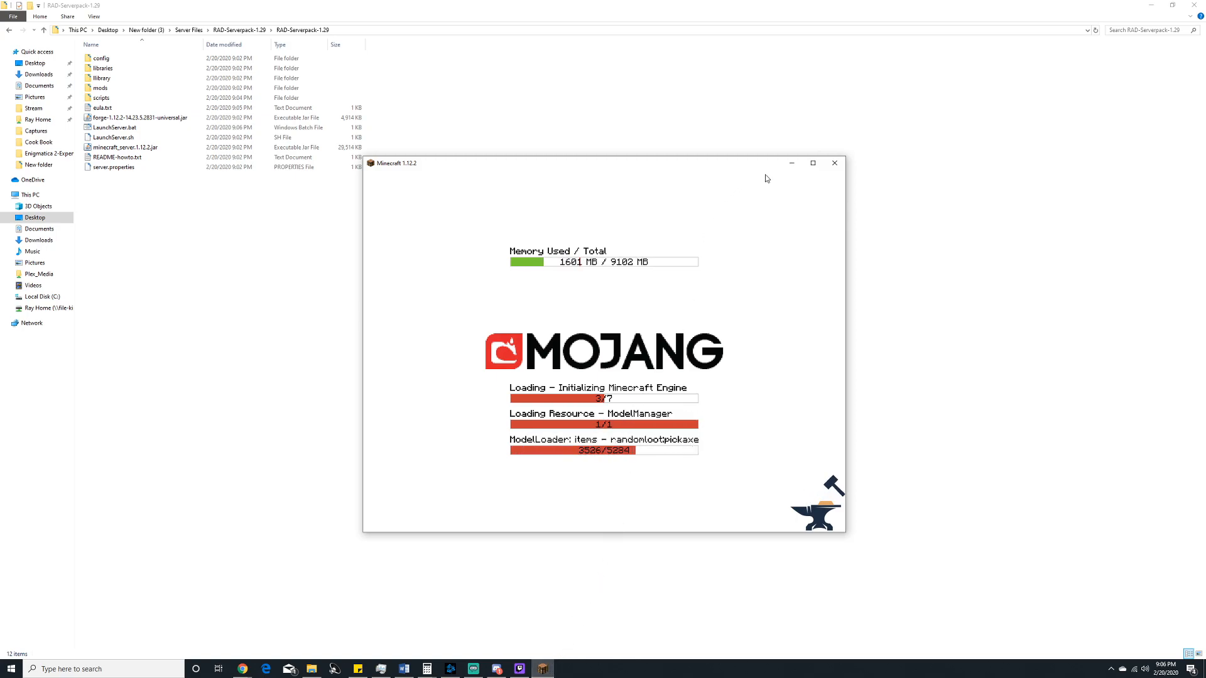
pyautogui.click(794, 165)
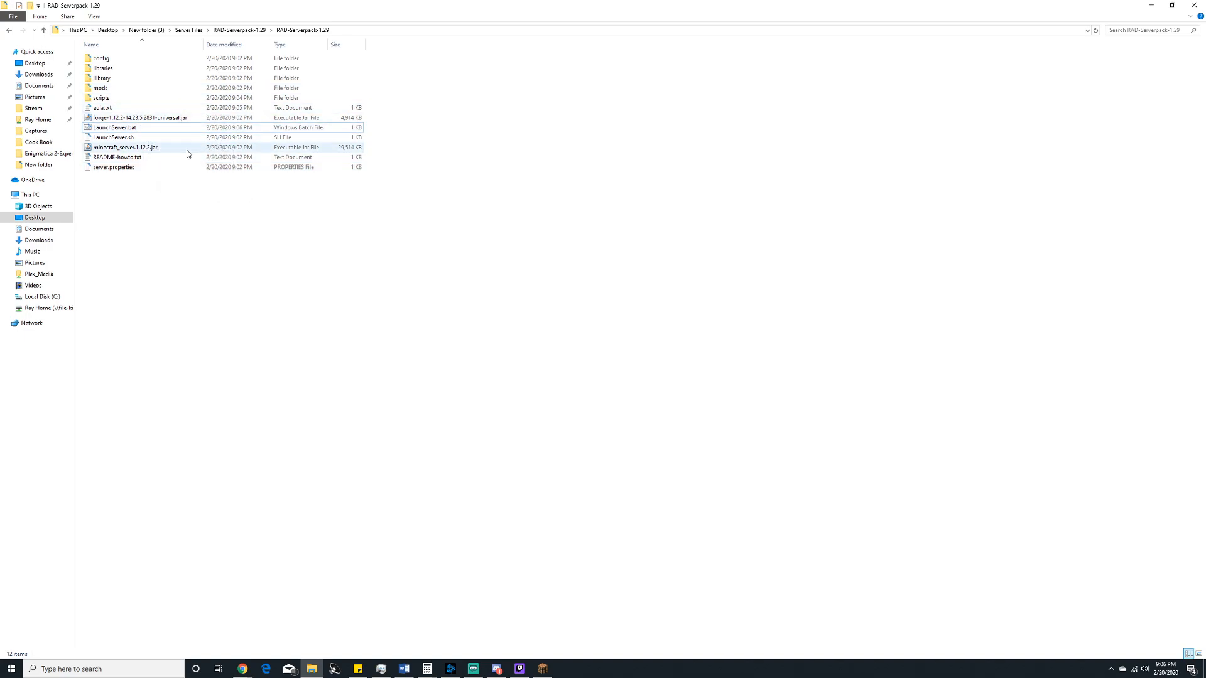
# Step: Run LaunchServer.bat despite the unknown publisher and arrange the server console and Minecraft windows side by side
pyautogui.doubleClick(150, 131)
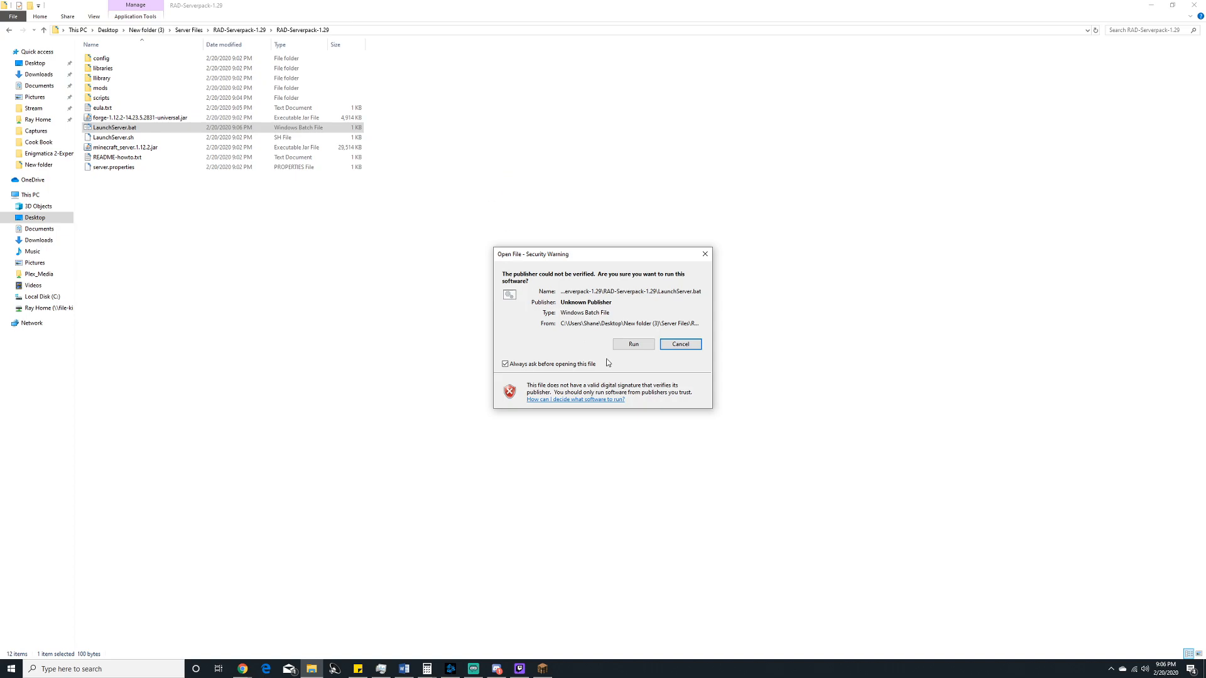
pyautogui.click(633, 344)
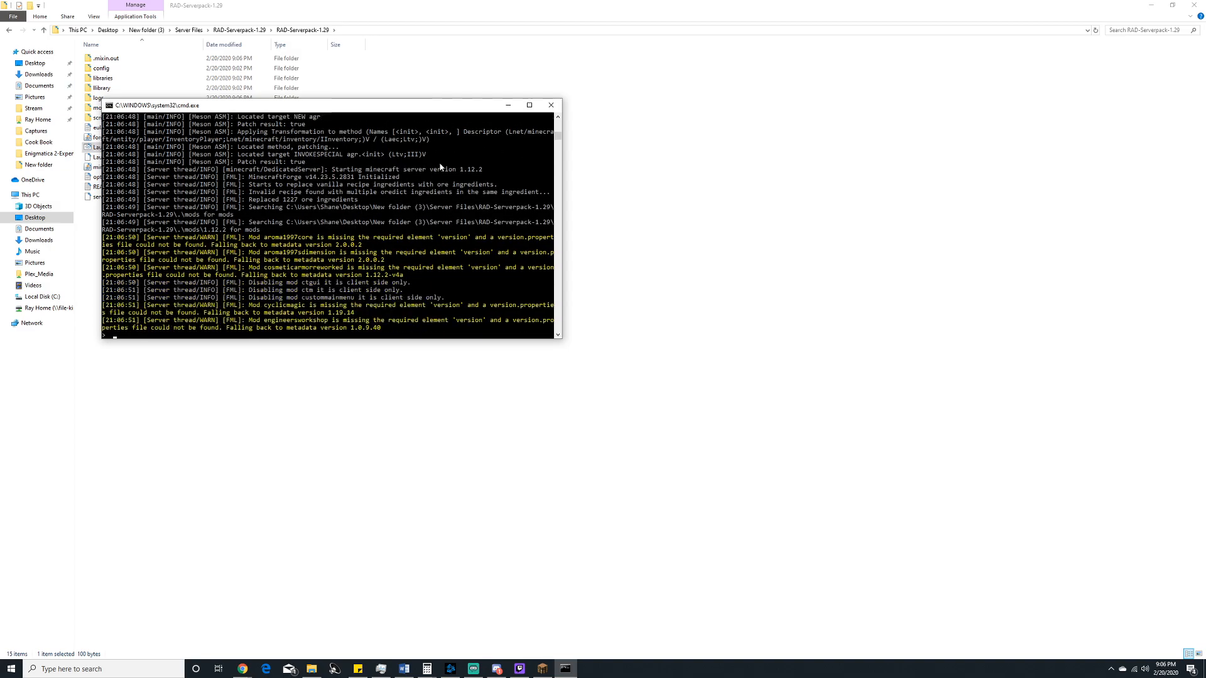
pyautogui.moveTo(437, 108); pyautogui.dragTo(1036, 103)
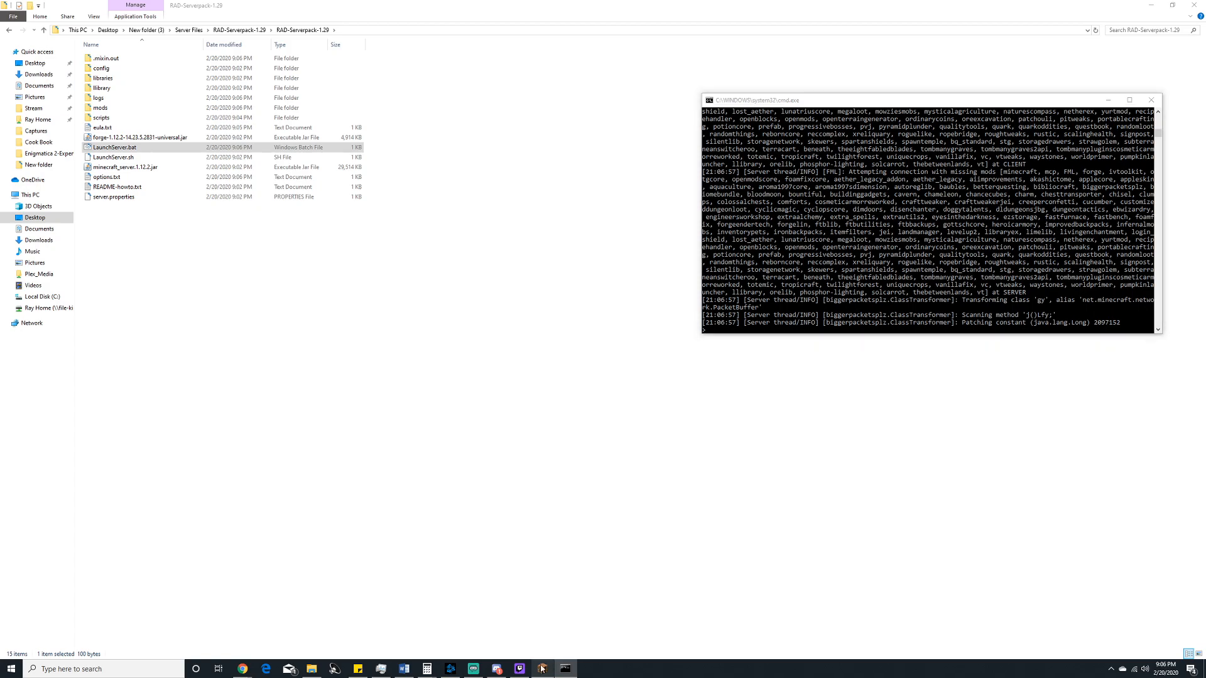
pyautogui.moveTo(627, 157); pyautogui.dragTo(471, 135)
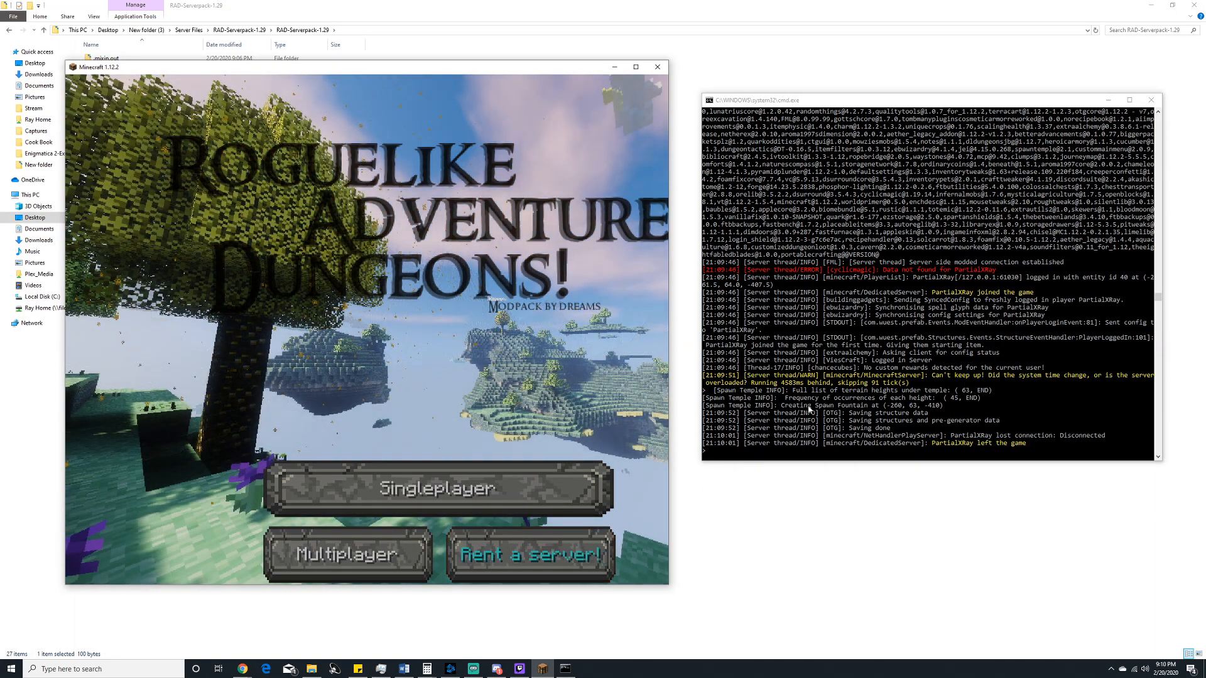
# Step: Switch to the server console and examine the end of its output
pyautogui.click(909, 428)
pyautogui.scroll(-16, 913, 429)
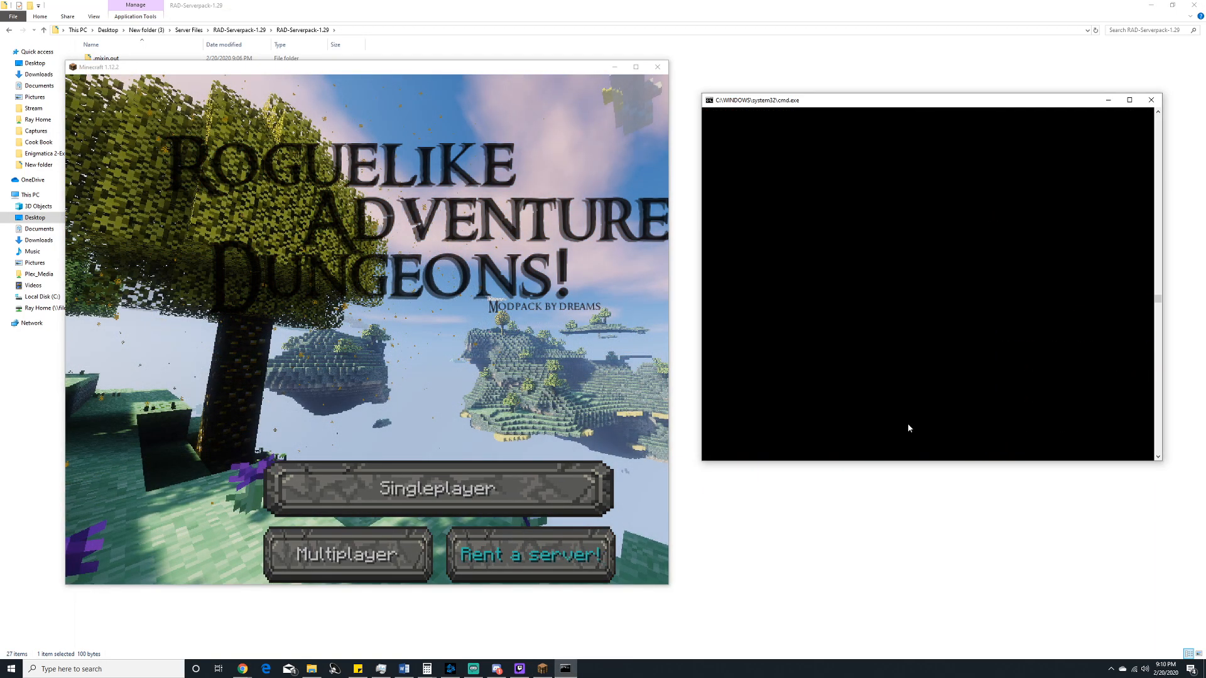
pyautogui.scroll(3, 832, 345)
pyautogui.scroll(-3, 834, 348)
pyautogui.scroll(1, 834, 348)
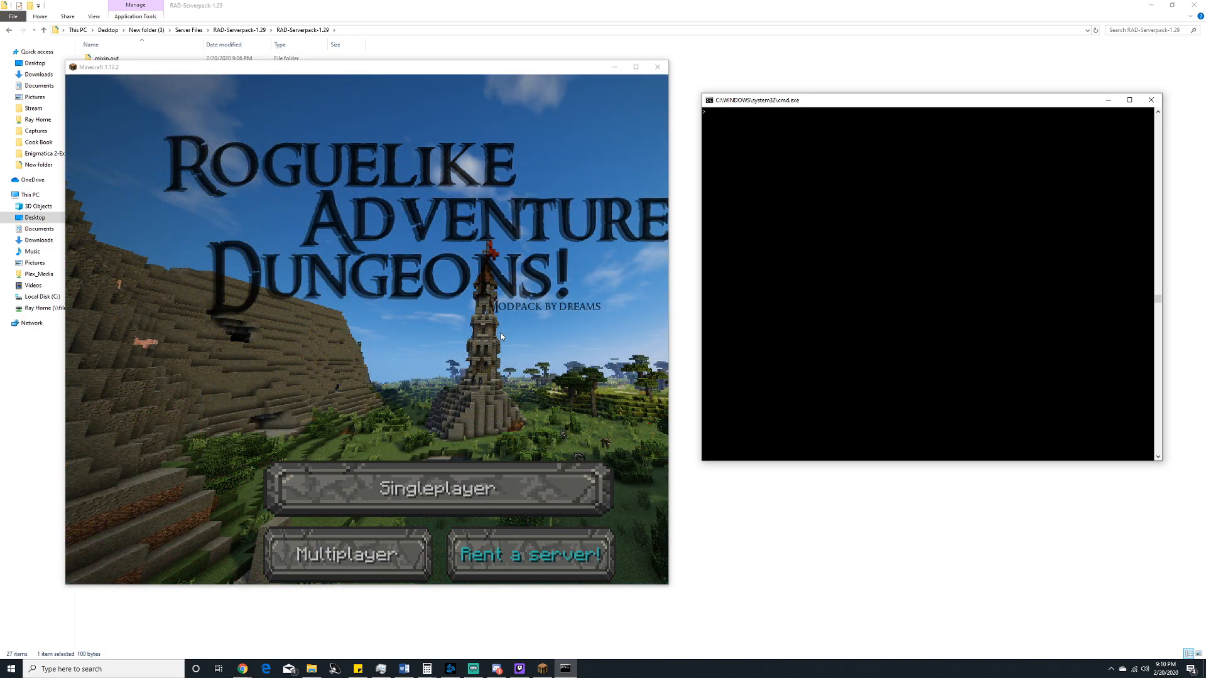
# Step: Add a multiplayer server named RAD 1.29 in Minecraft, using the local machine as its address
pyautogui.click(326, 553)
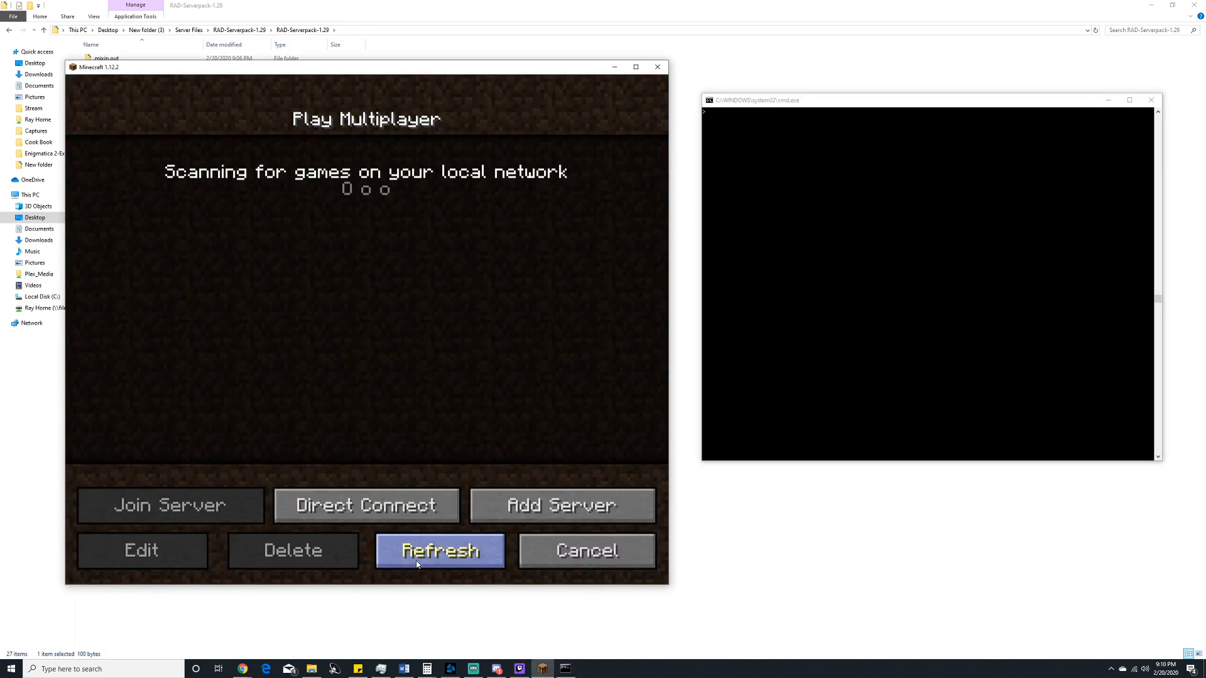
pyautogui.click(549, 513)
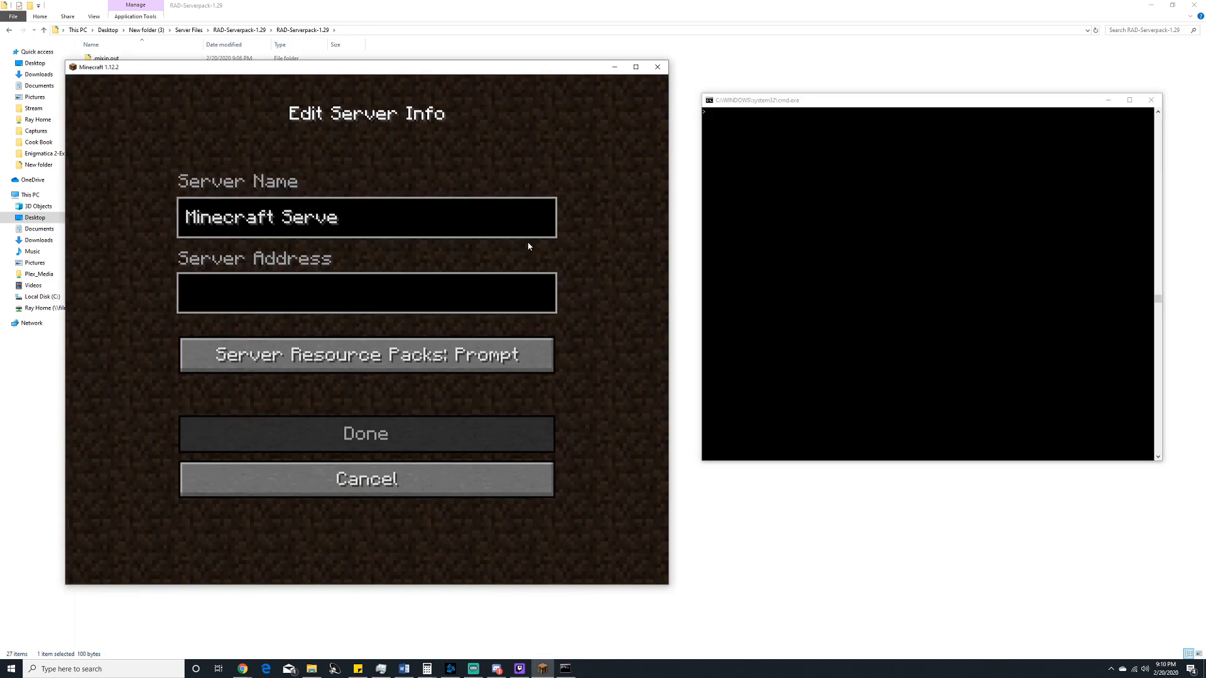
pyautogui.press('BackSpace')
pyautogui.press('BackSpace')
pyautogui.press('BackSpace')
pyautogui.press('BackSpace')
pyautogui.press('BackSpace')
pyautogui.press('BackSpace')
pyautogui.press('BackSpace')
pyautogui.press('BackSpace')
pyautogui.press('BackSpace')
pyautogui.press('BackSpace')
pyautogui.press('BackSpace')
pyautogui.press('BackSpace')
pyautogui.press('BackSpace')
pyautogui.press('BackSpace')
pyautogui.press('BackSpace')
pyautogui.write('RAD 1.29')
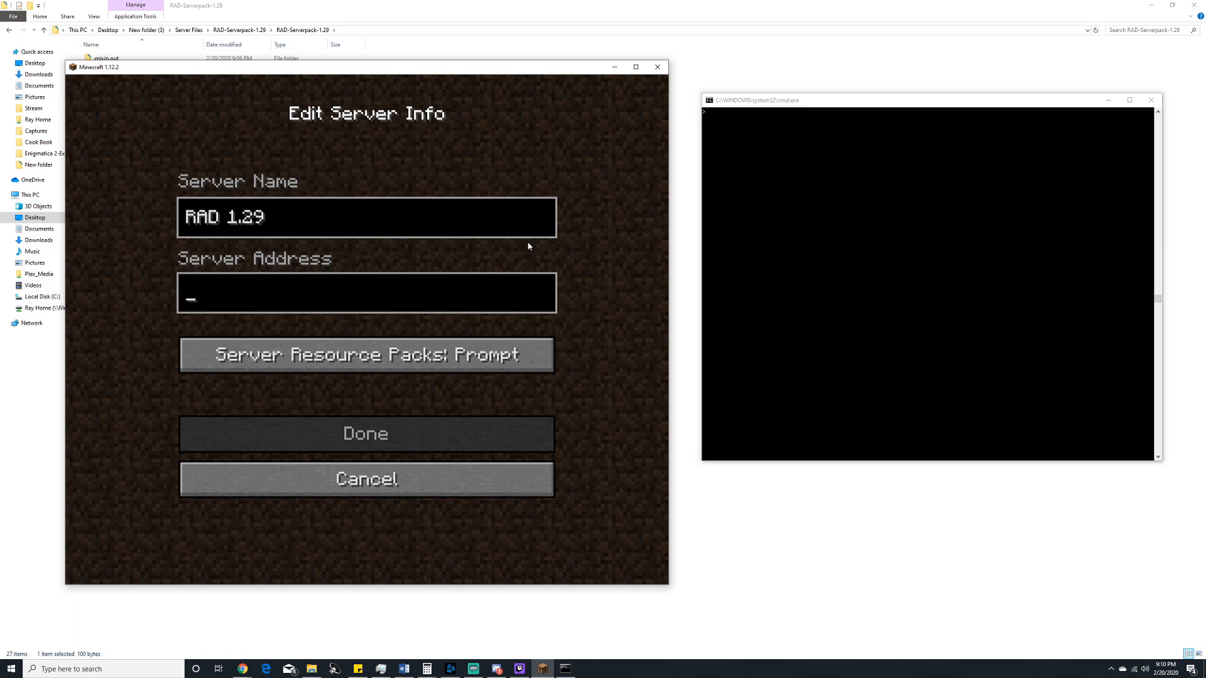
pyautogui.press('Tab')
pyautogui.write('local')
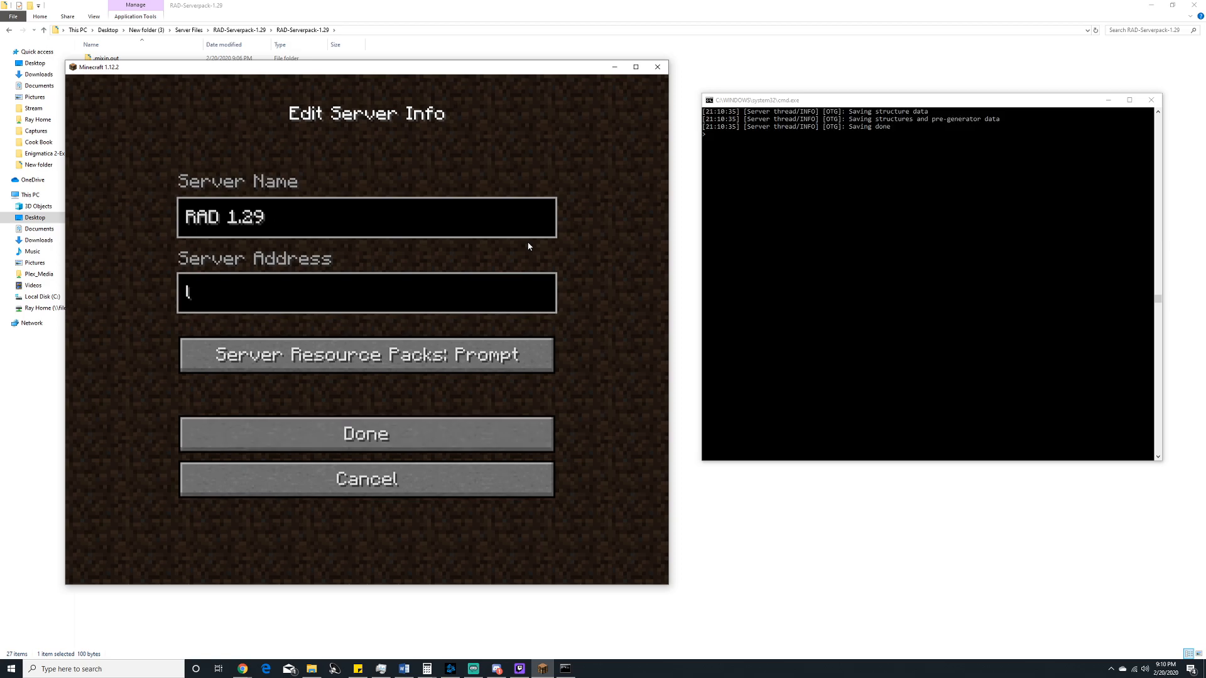
pyautogui.press('Return')
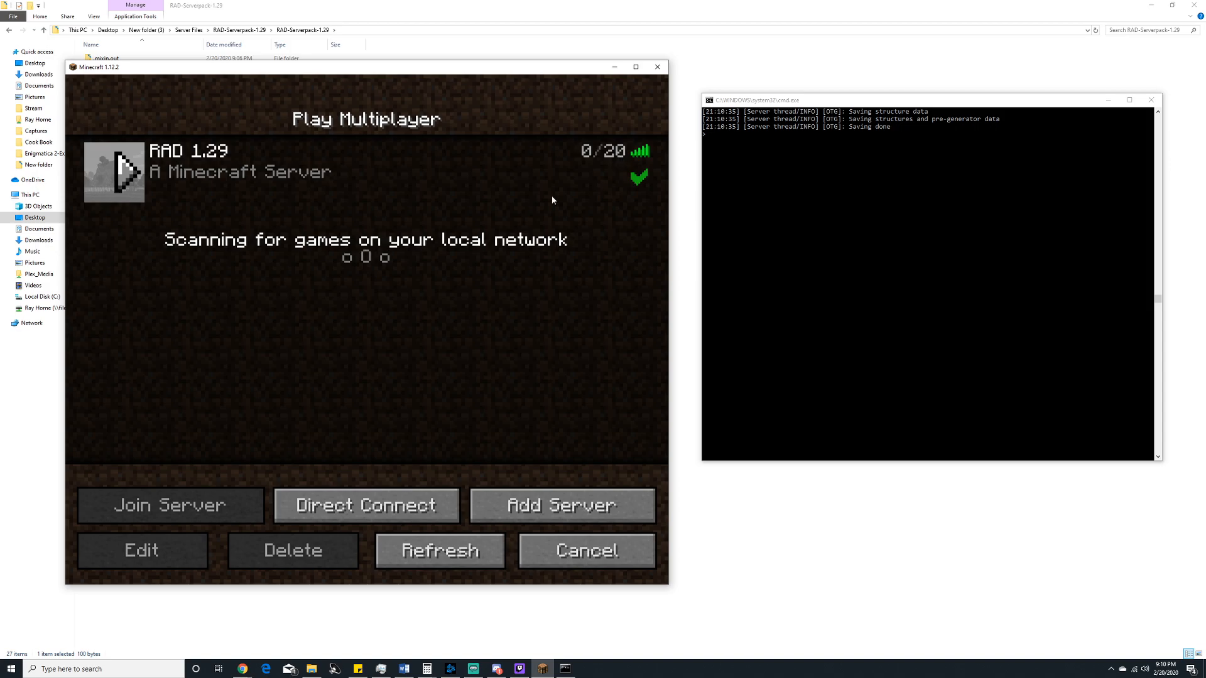
# Step: Join the RAD 1.29 server, maximise the Minecraft window and resume the game
pyautogui.click(456, 193)
pyautogui.doubleClick(456, 192)
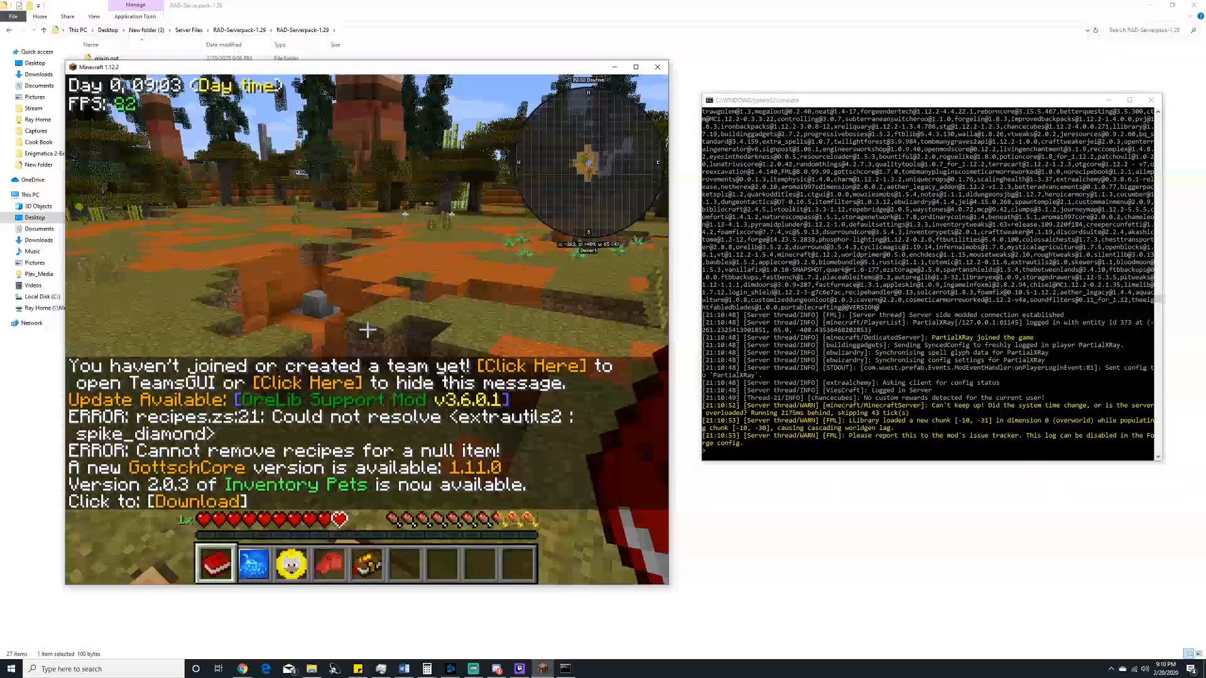
pyautogui.press('Escape')
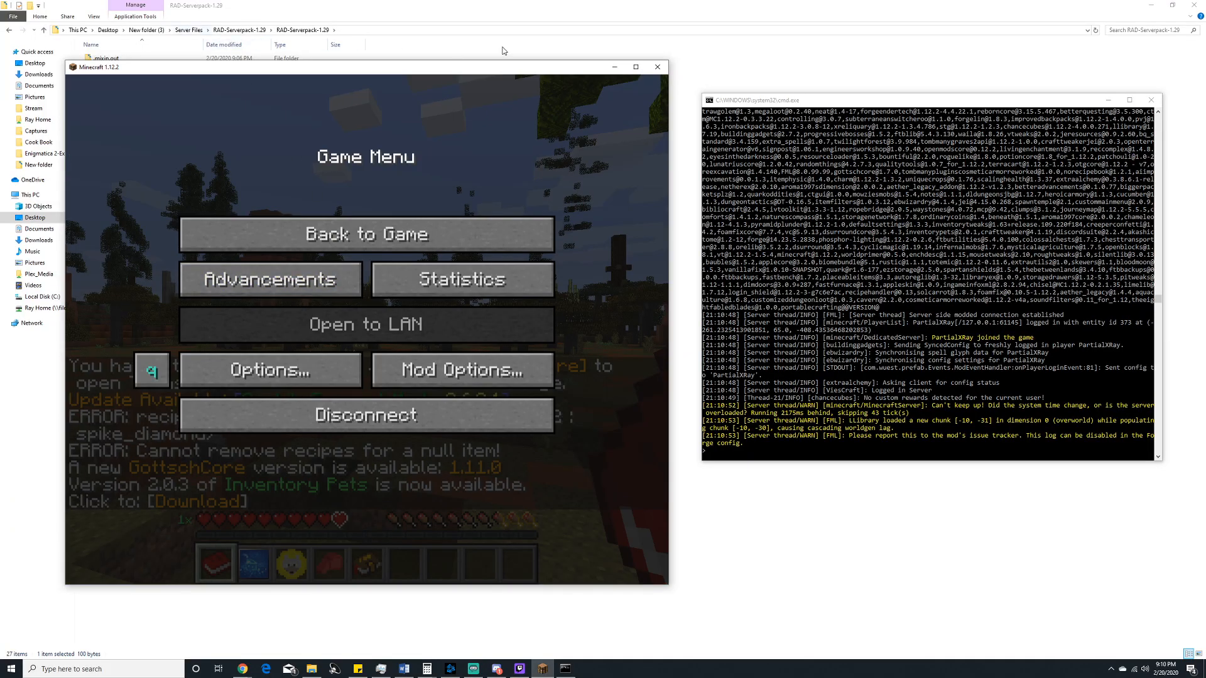
pyautogui.click(635, 67)
pyautogui.press('Escape')
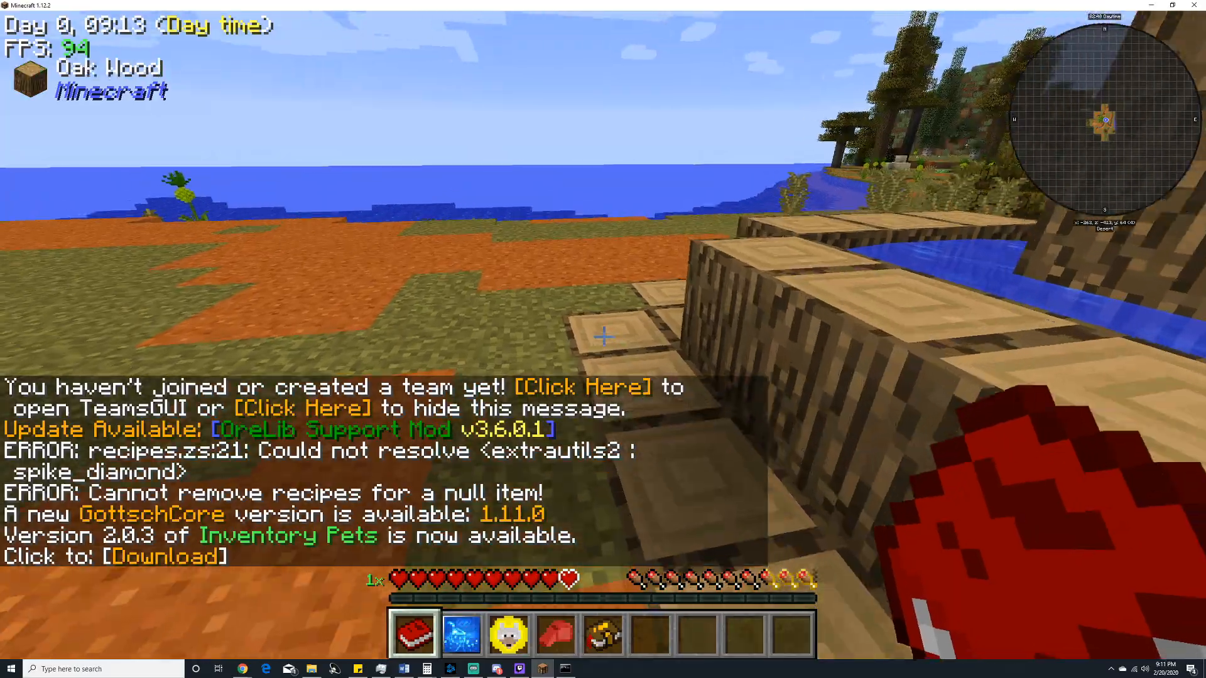
# Step: Lower the master volume in the Music & Sounds options and return to the game
pyautogui.press('Escape')
pyautogui.click(541, 393)
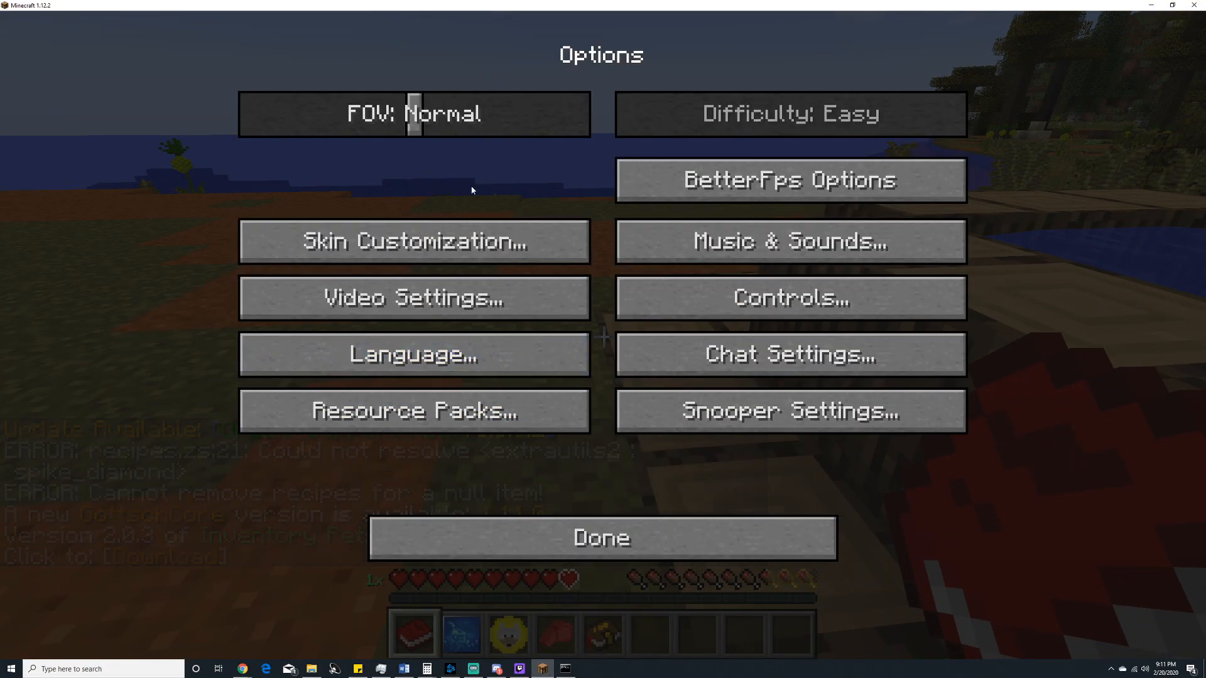
pyautogui.click(722, 241)
pyautogui.click(350, 118)
pyautogui.click(553, 528)
pyautogui.press('Escape')
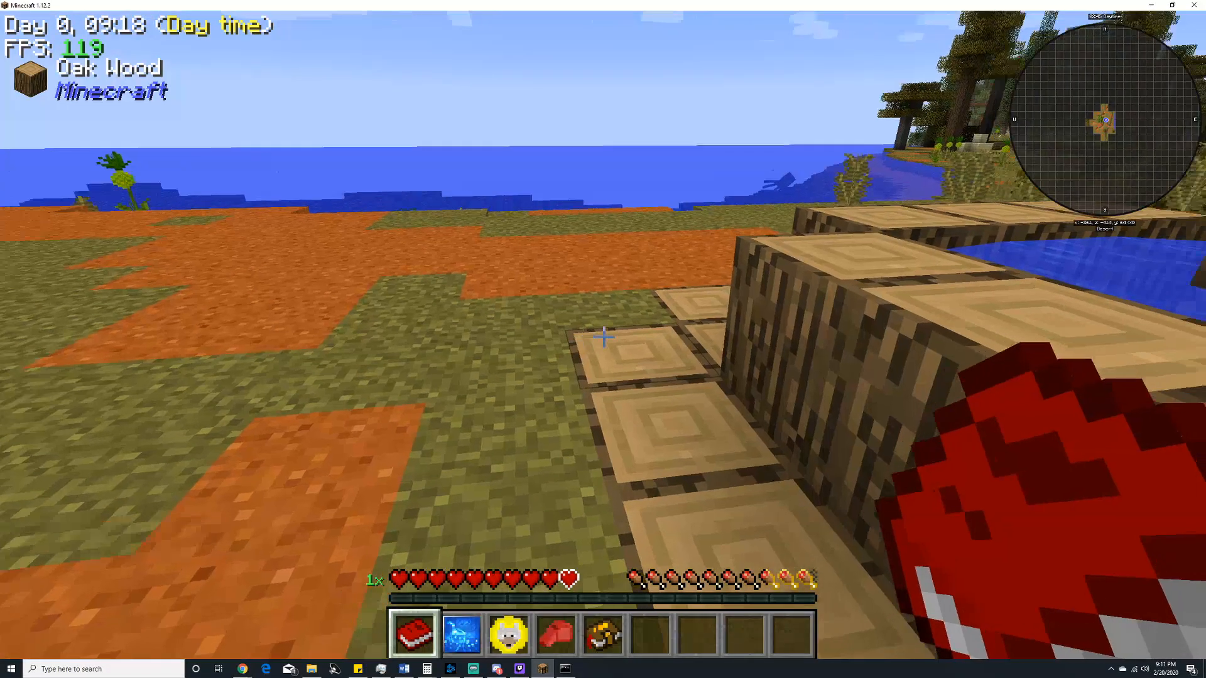
# Step: Walk around the wooden spawn fountain to examine the surroundings in the server world
pyautogui.press('w')
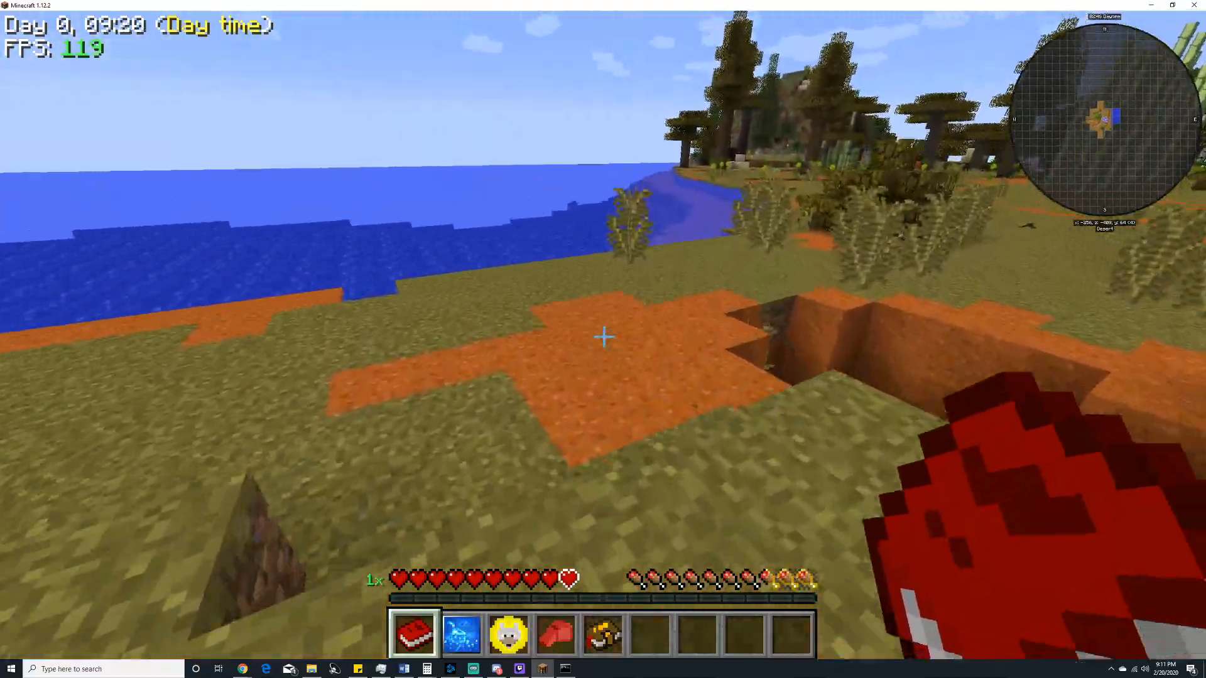
pyautogui.press('w')
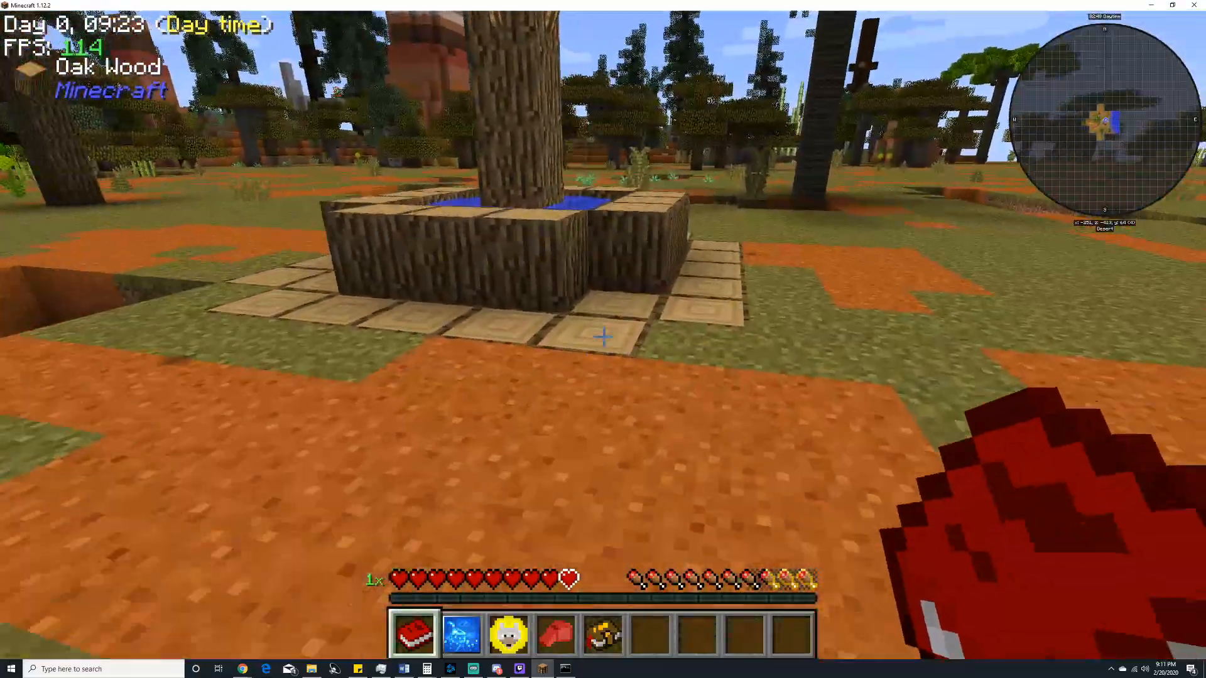
pyautogui.press('w')
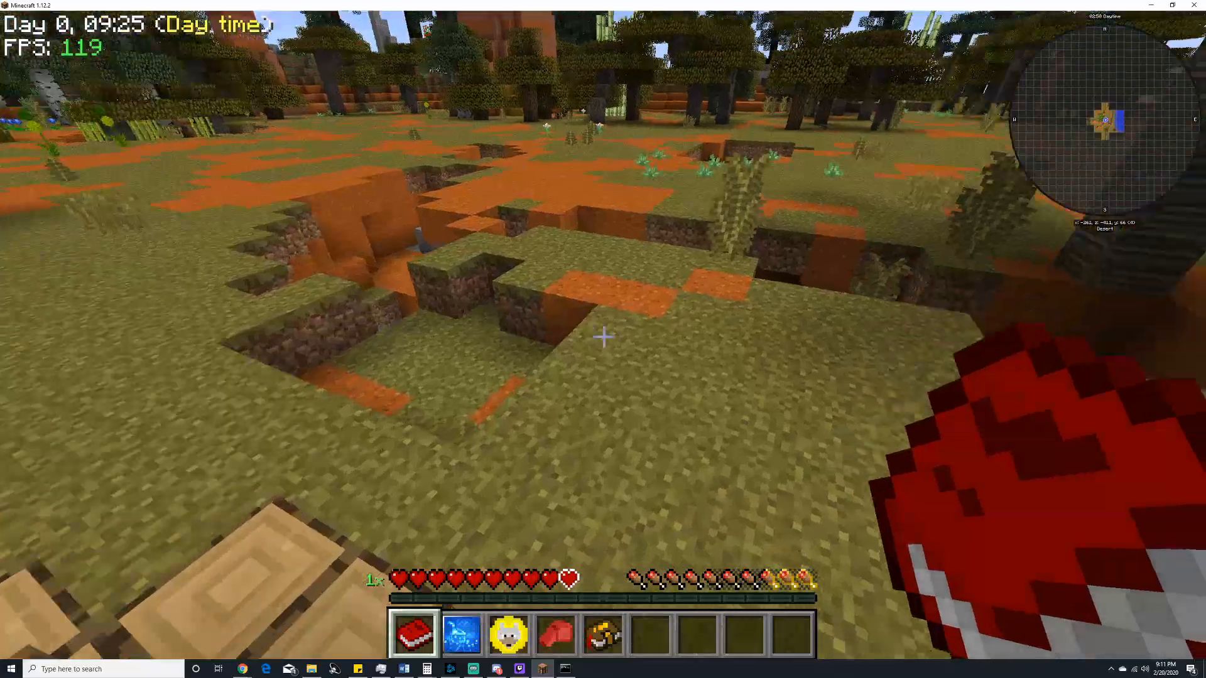
pyautogui.press('w')
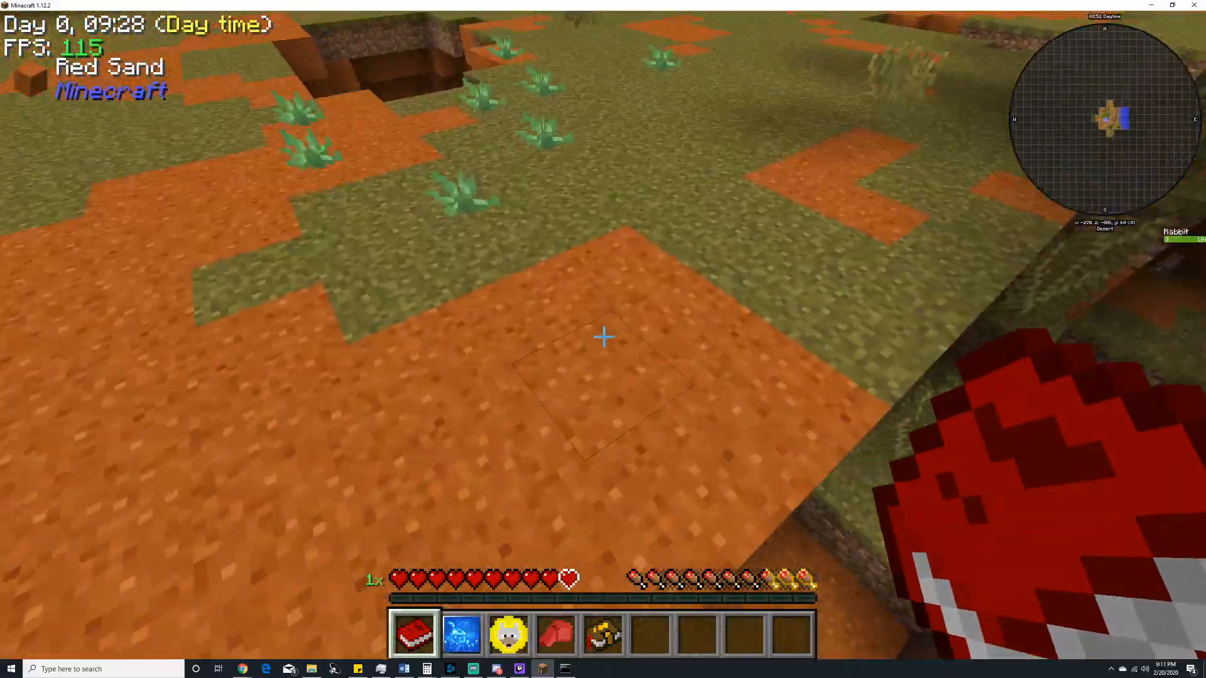
pyautogui.press('w')
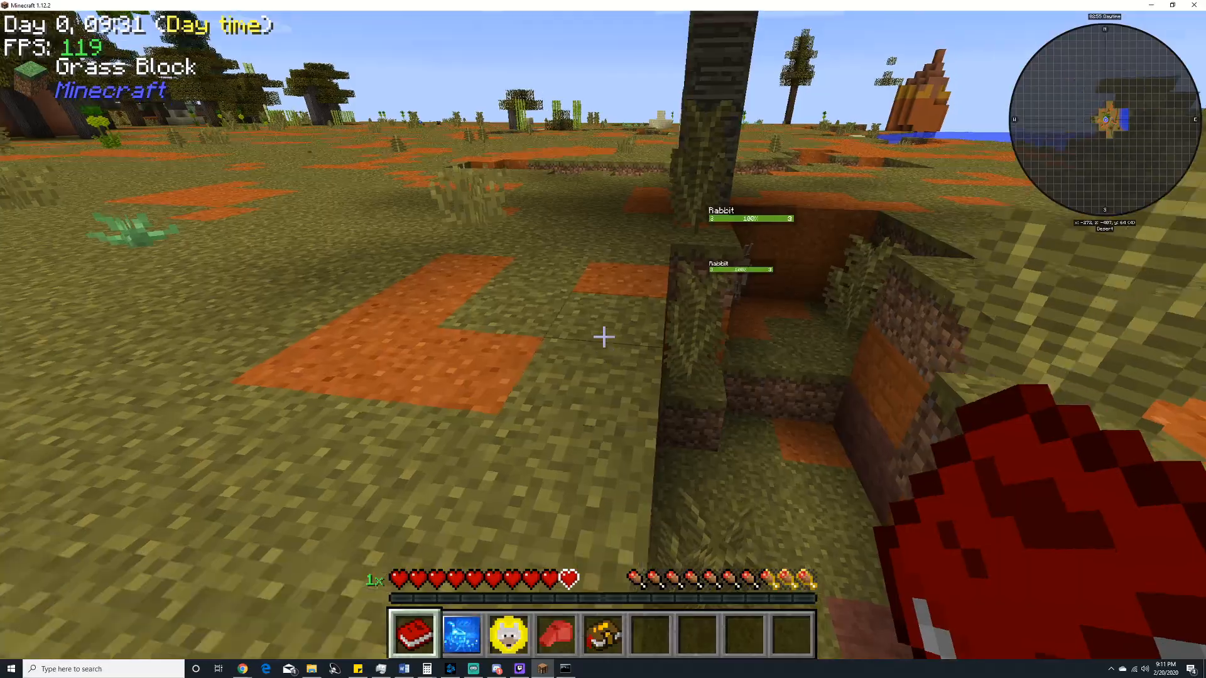
pyautogui.press('w')
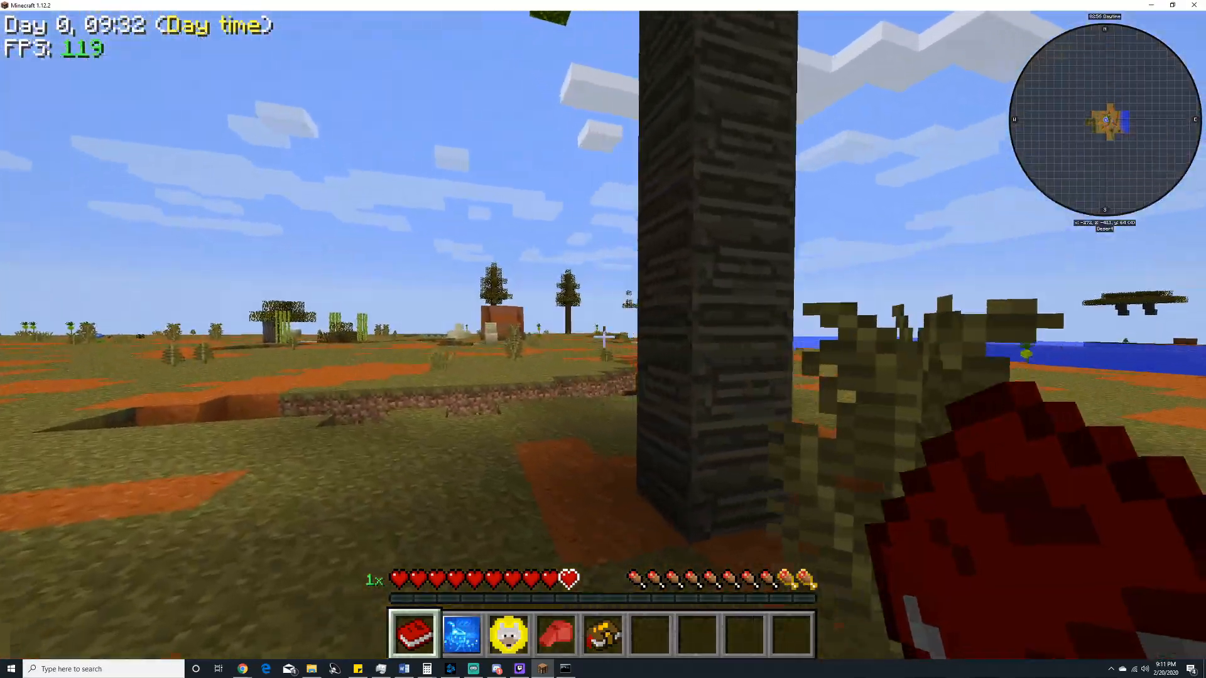
pyautogui.press('w')
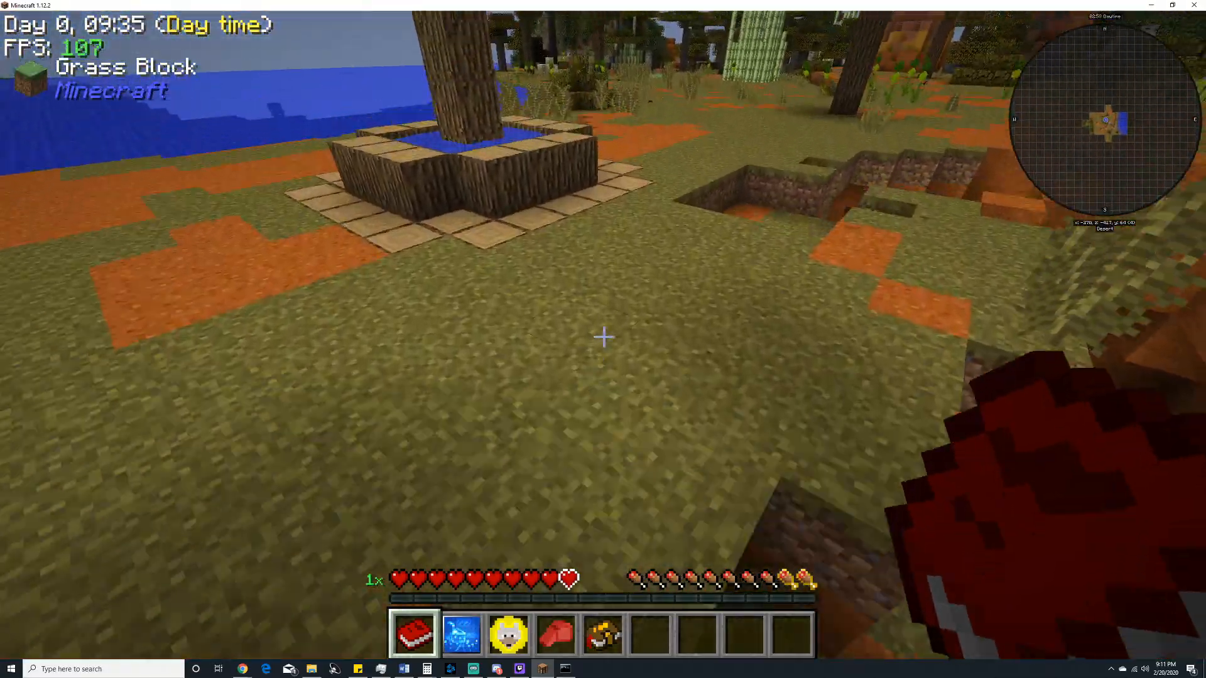
pyautogui.press('w')
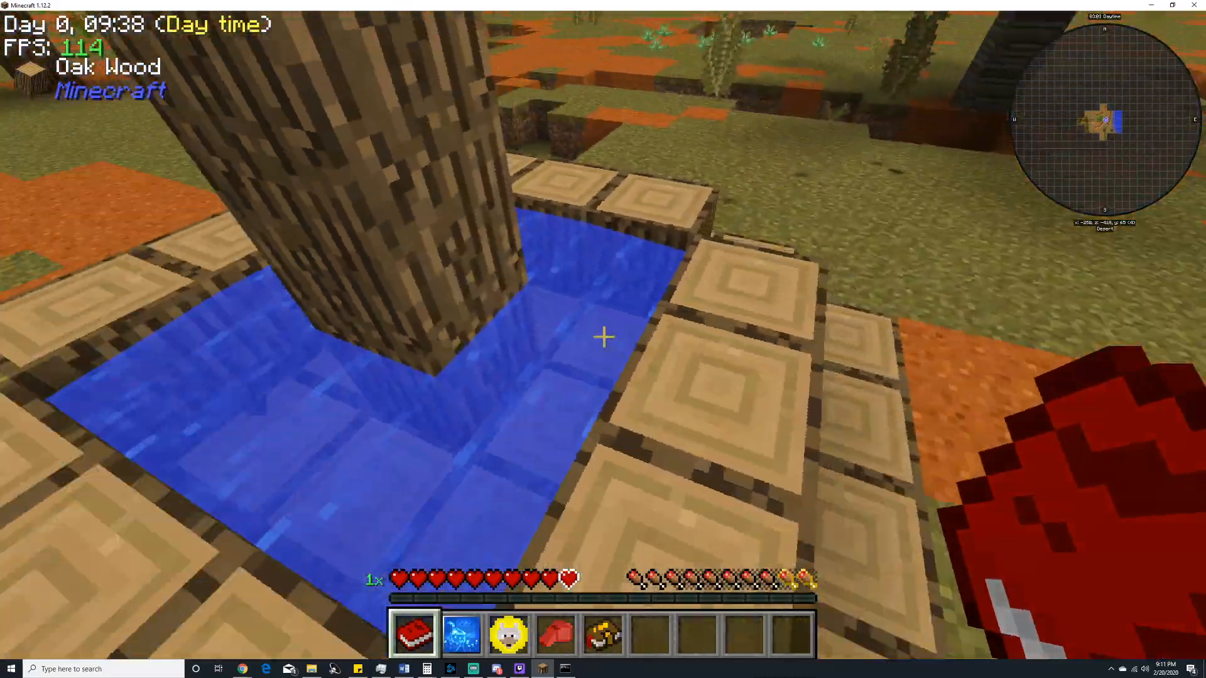
# Step: Disconnect from the RAD 1.29 server and go back to the modpack's title screen
pyautogui.press('Escape')
pyautogui.click(587, 446)
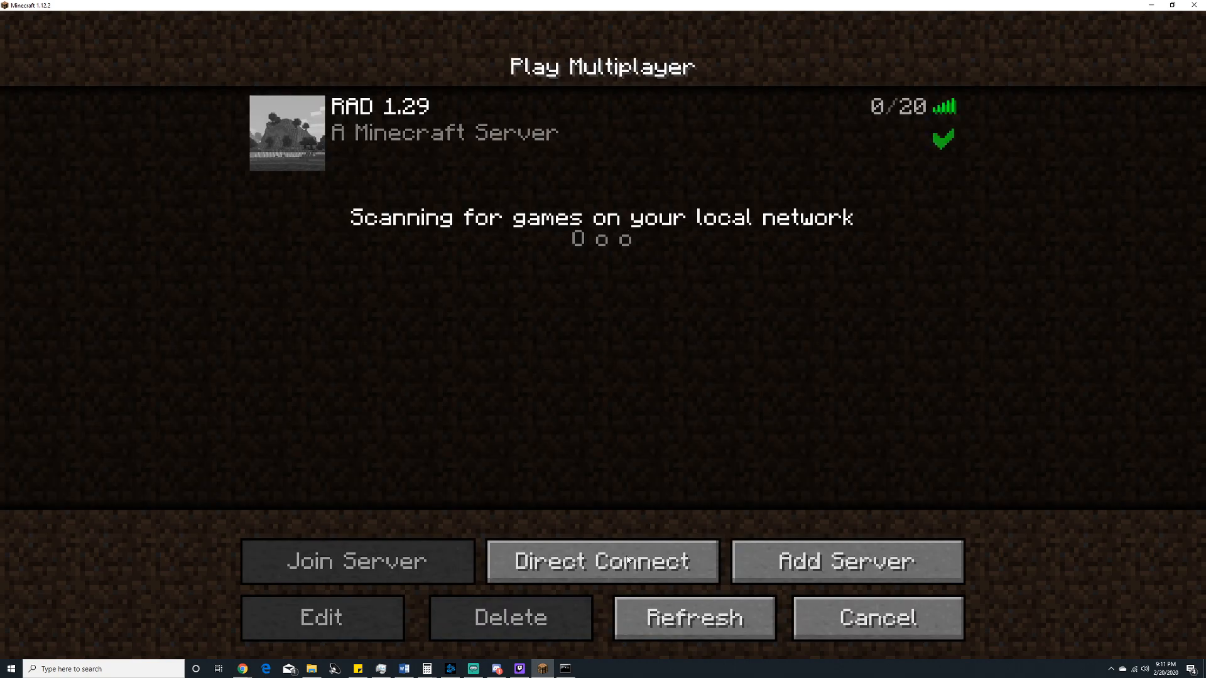
pyautogui.click(876, 630)
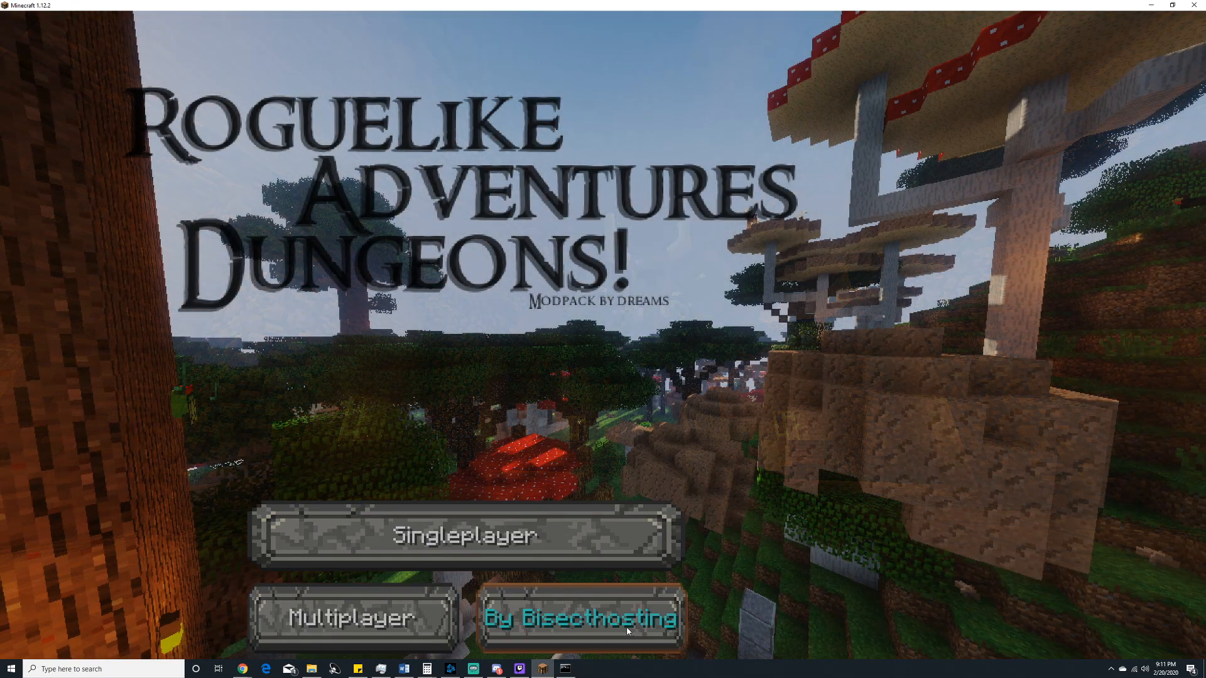
# Step: Open the modpack's BisectHosting rental site from the title screen, maximise the browser and go to the Minecraft plan selector
pyautogui.click(627, 630)
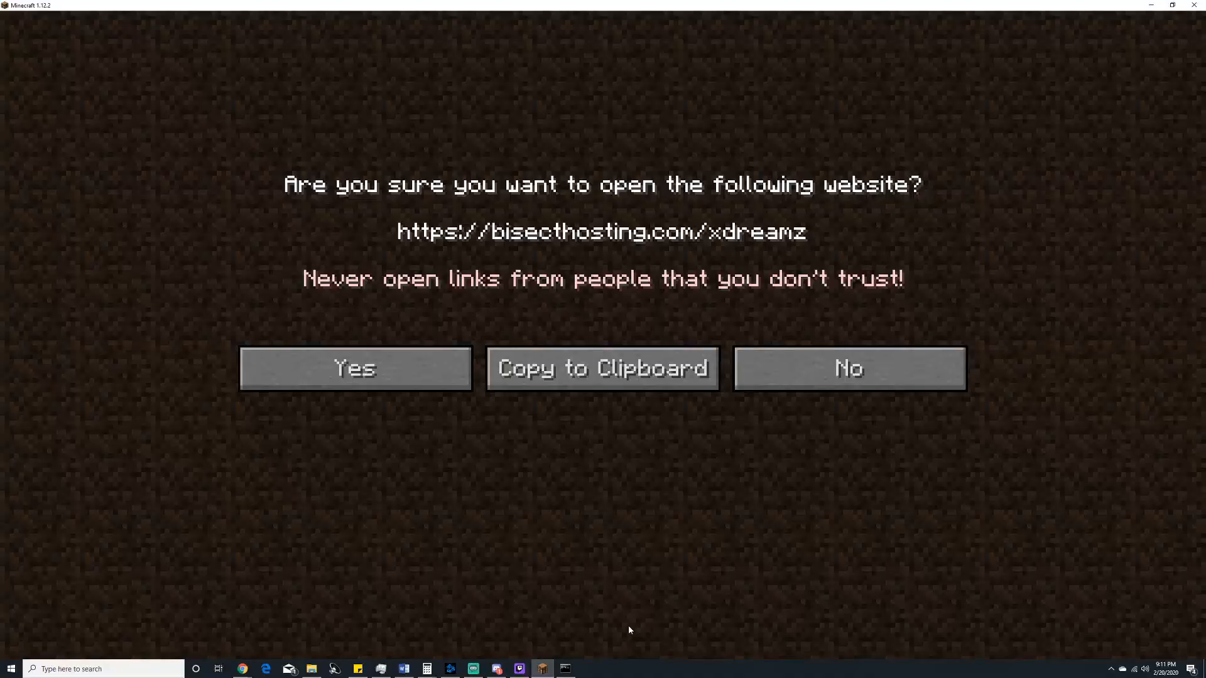
pyautogui.click(351, 362)
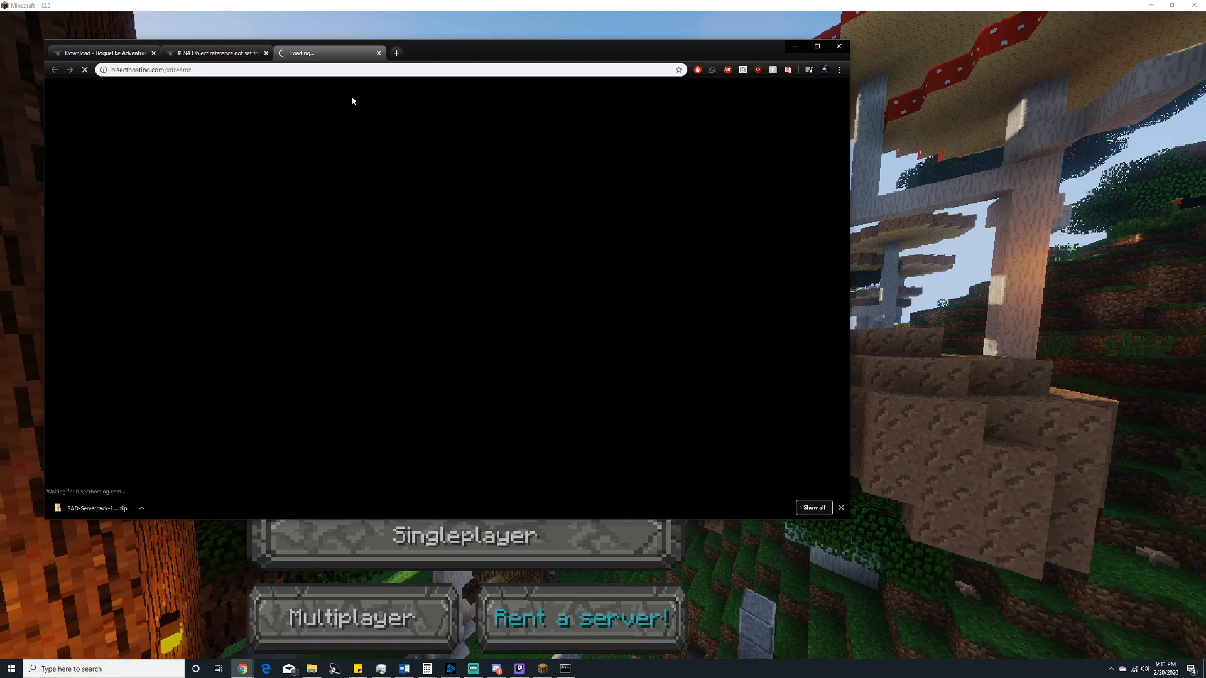
pyautogui.doubleClick(528, 58)
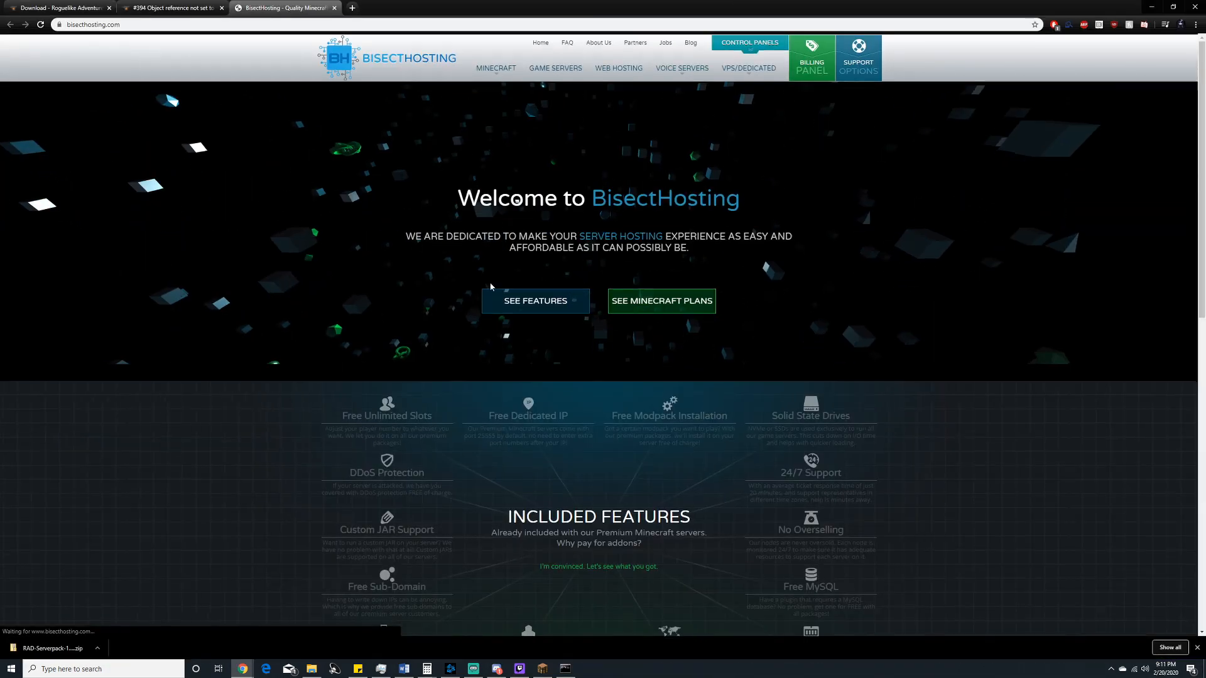
pyautogui.click(661, 329)
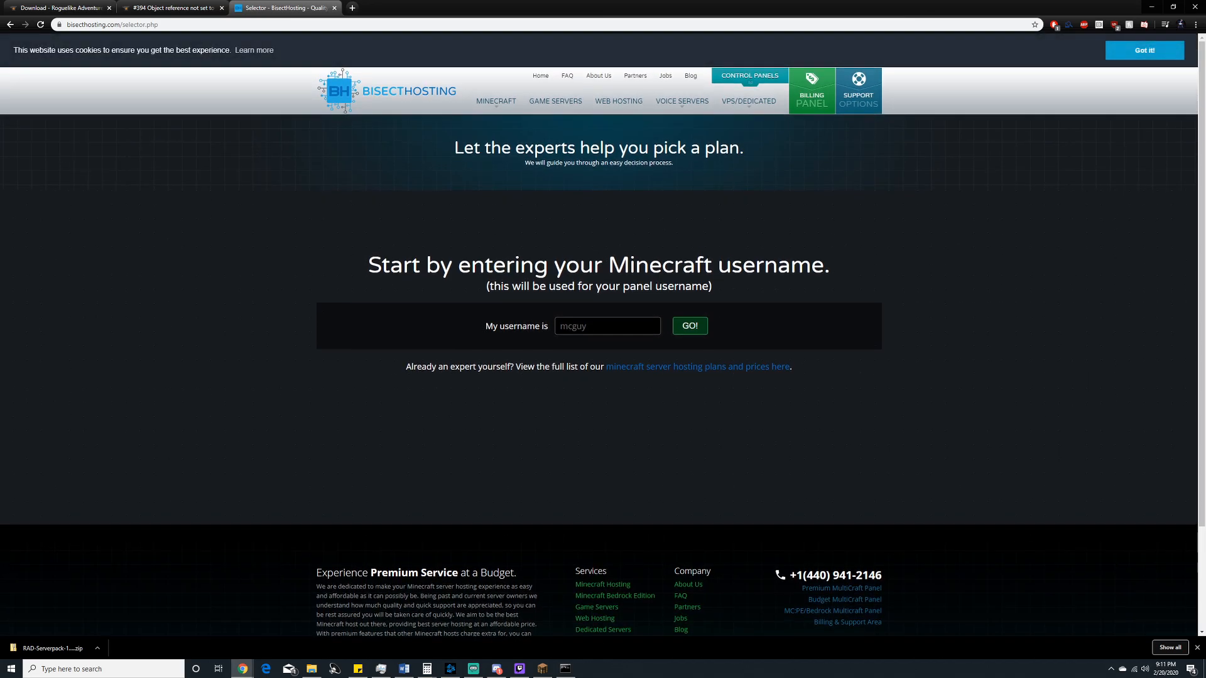
# Step: Enter the Minecraft username in the BisectHosting plan selector and submit it
pyautogui.click(603, 326)
pyautogui.write('partialxray')
pyautogui.click(690, 326)
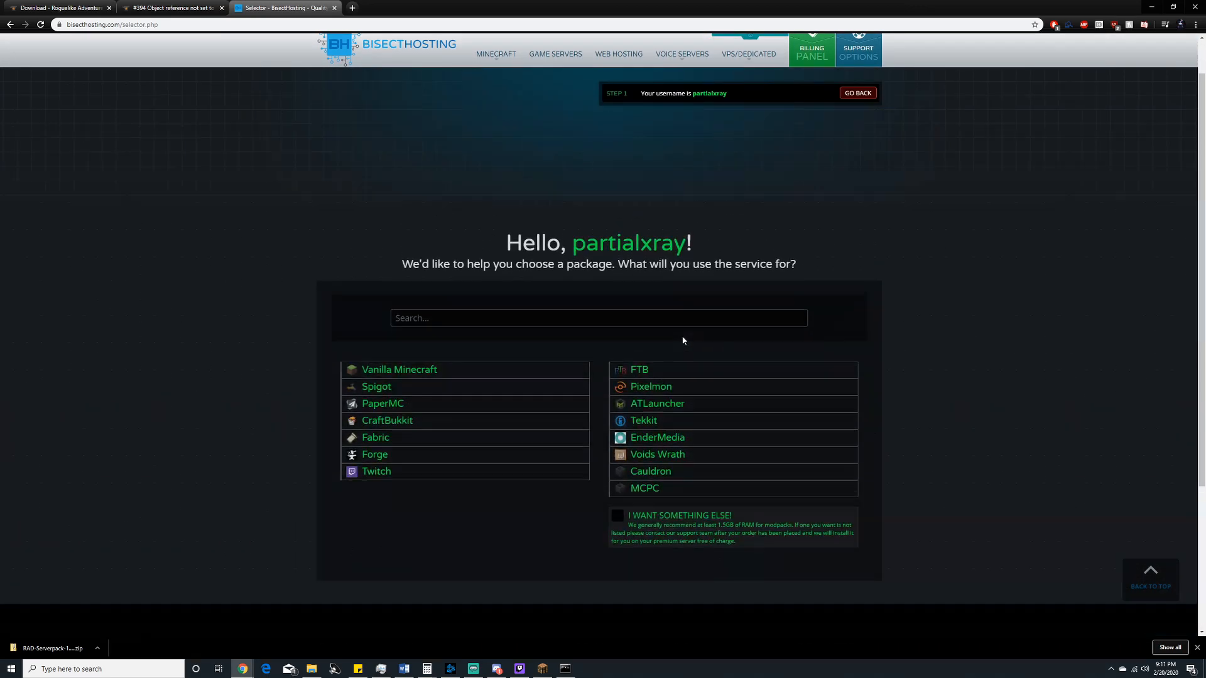
# Step: Search the package list for "rogue" and choose Twitch - Roguelike Adventures and Dungeons (1.12.2)
pyautogui.click(434, 347)
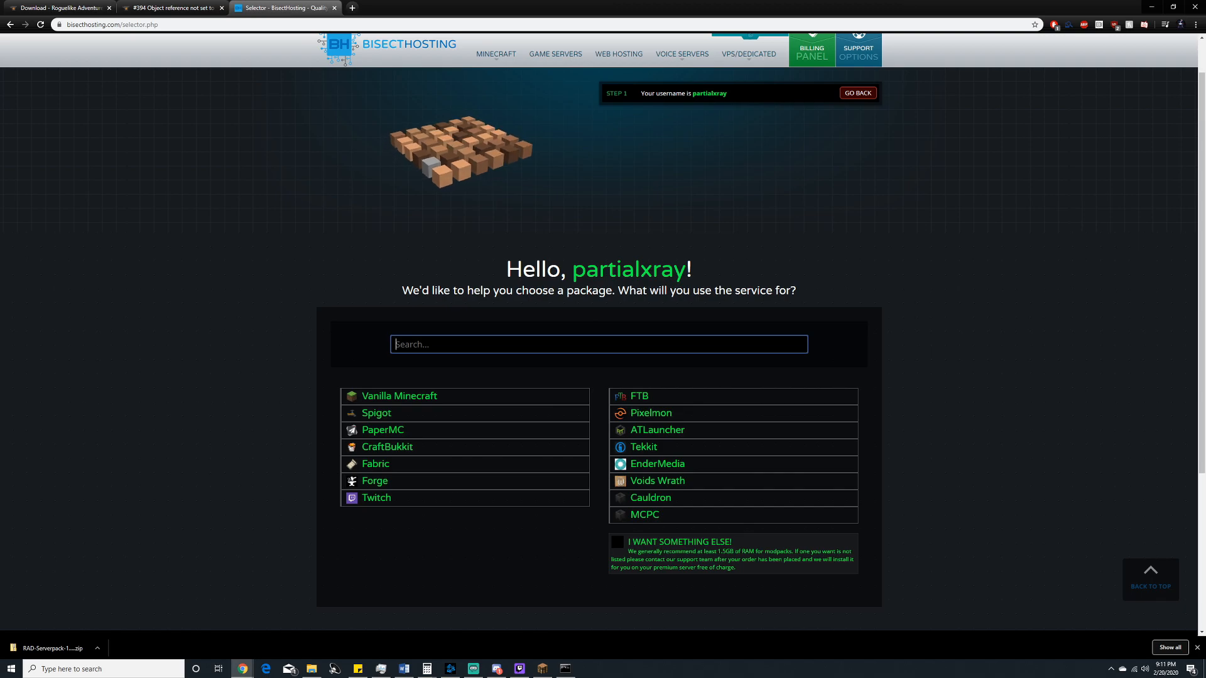
pyautogui.write('rou')
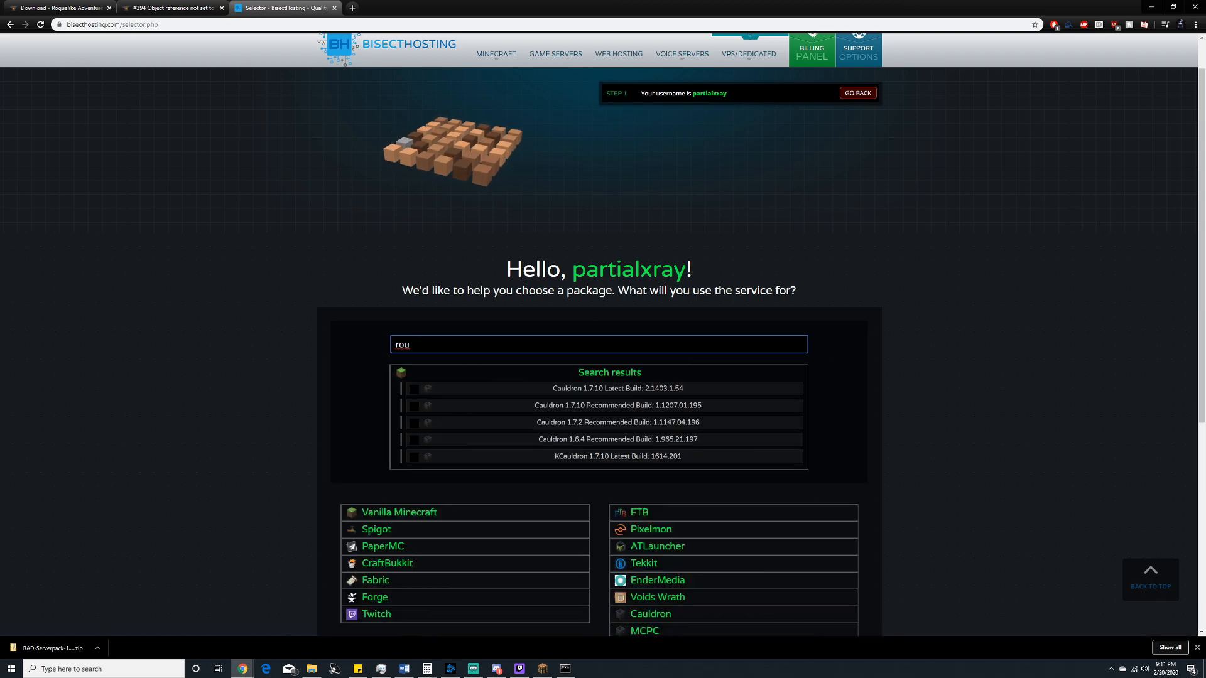
pyautogui.press('BackSpace')
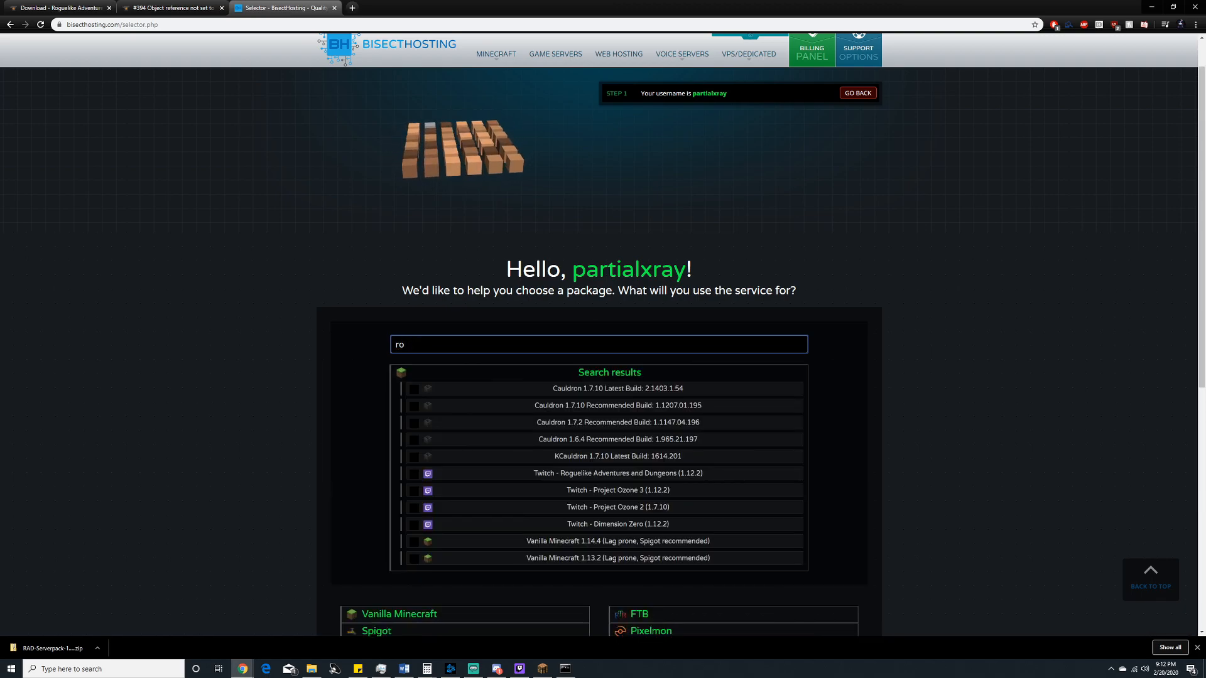
pyautogui.write('gue')
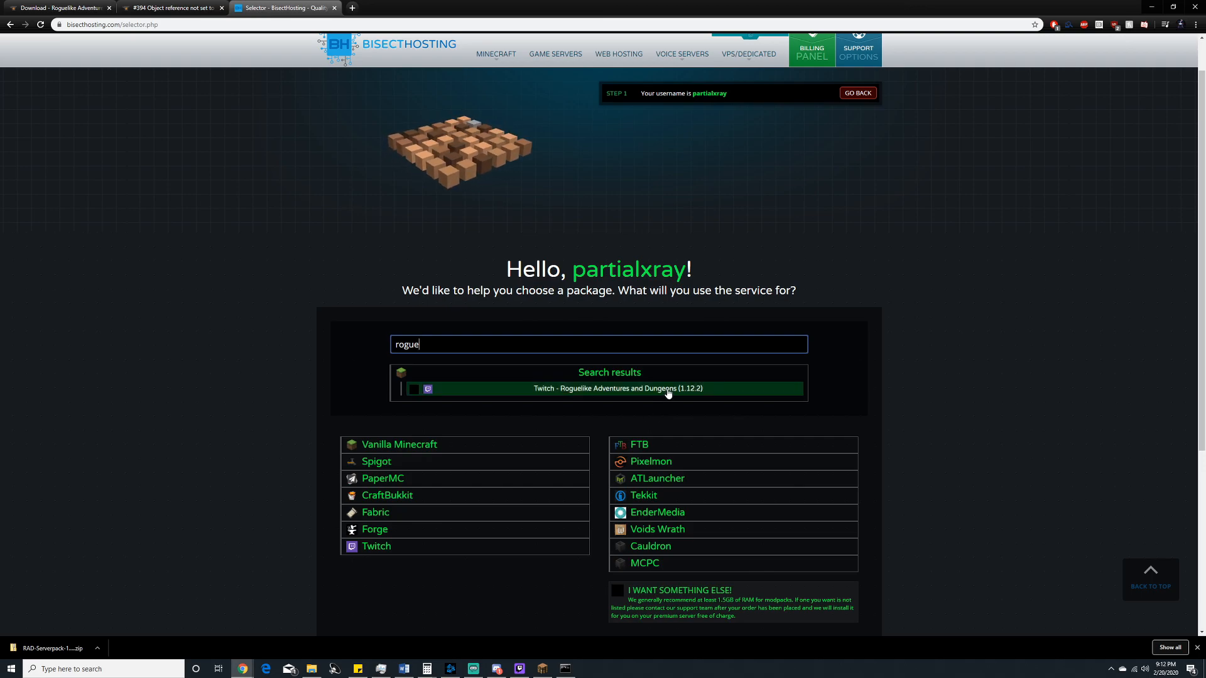
pyautogui.click(471, 395)
pyautogui.click(785, 389)
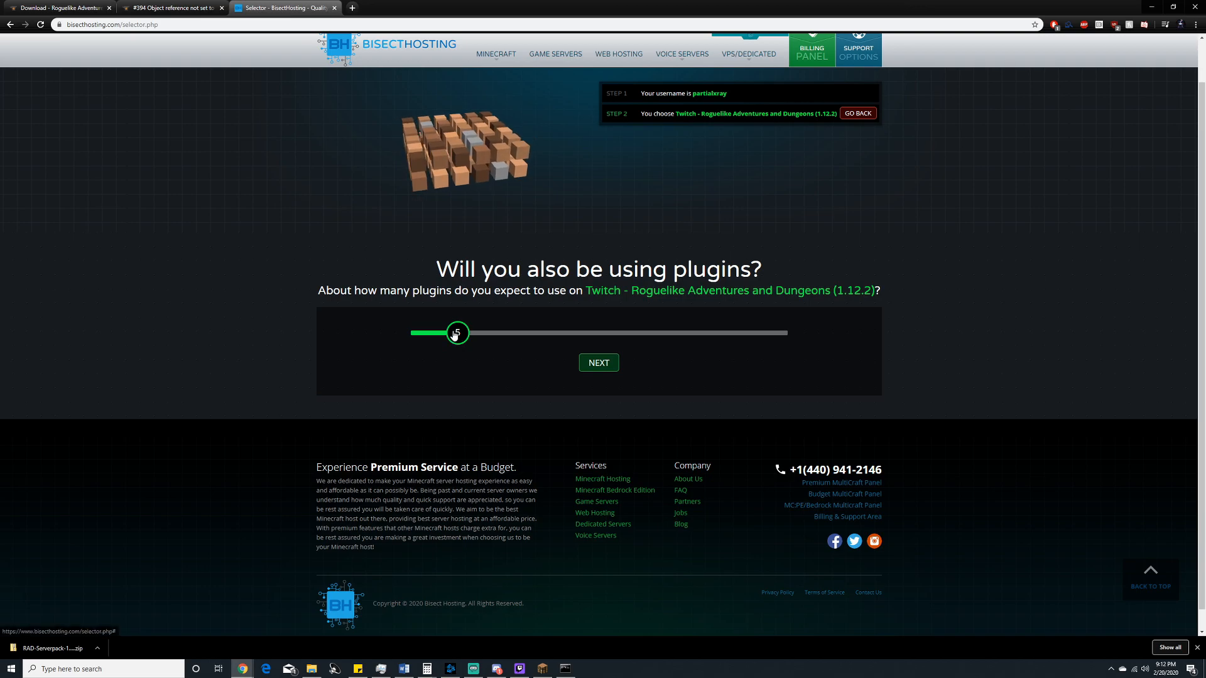
pyautogui.moveTo(450, 342); pyautogui.dragTo(431, 342)
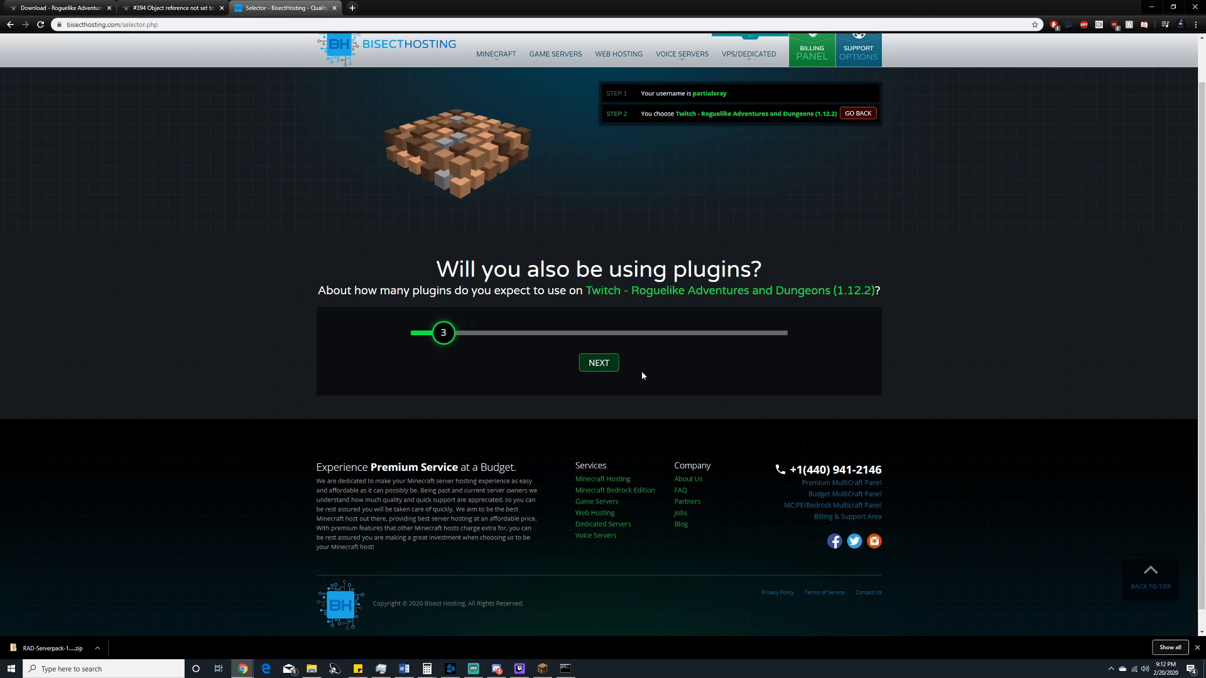
pyautogui.click(601, 363)
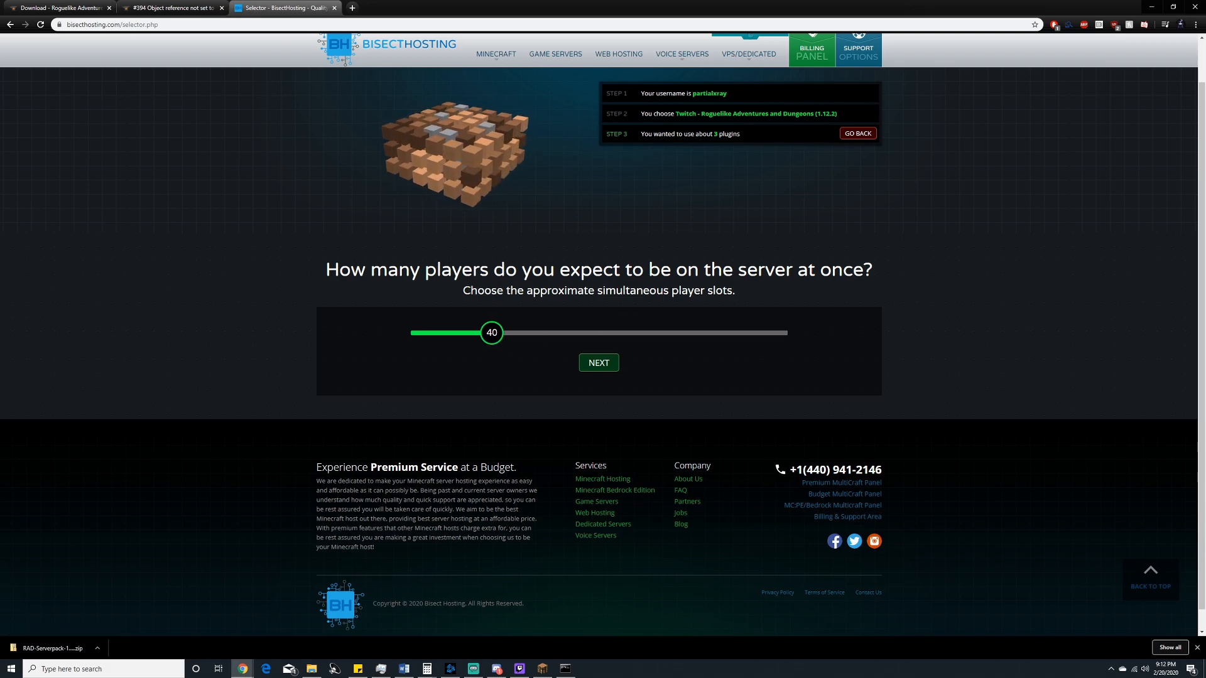
pyautogui.click(857, 134)
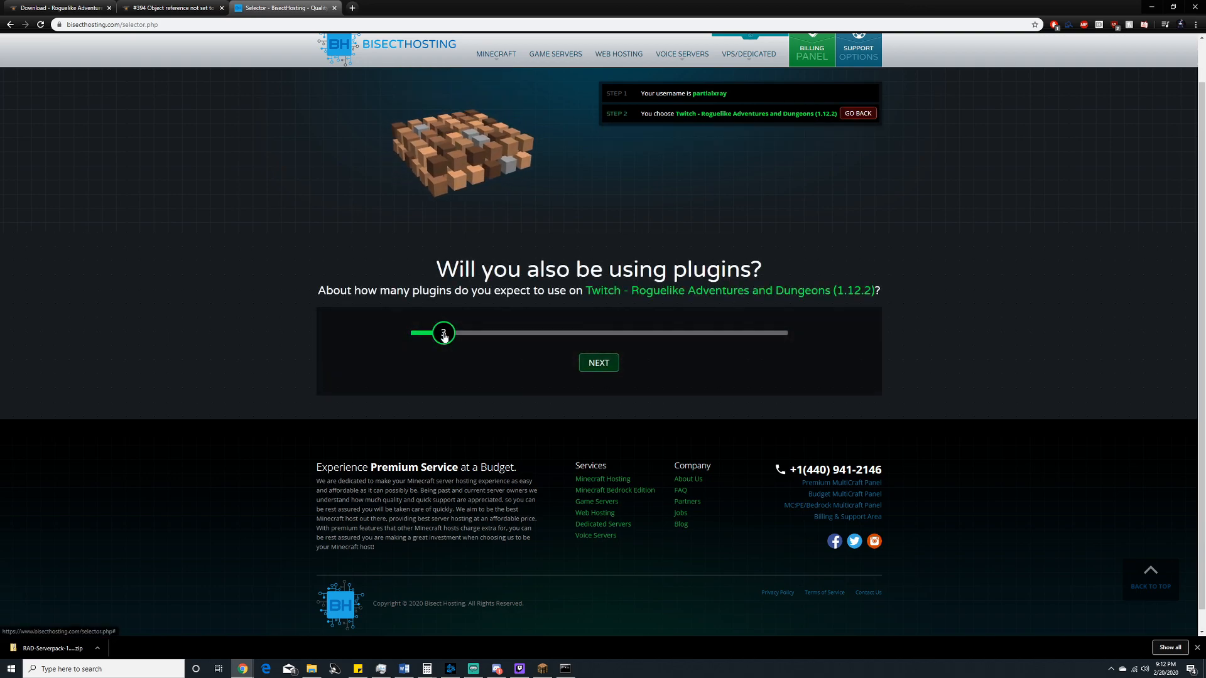
# Step: Accept 5 expected plugins and set the approximate simultaneous player slots to 3
pyautogui.click(598, 363)
pyautogui.moveTo(448, 333); pyautogui.dragTo(428, 333)
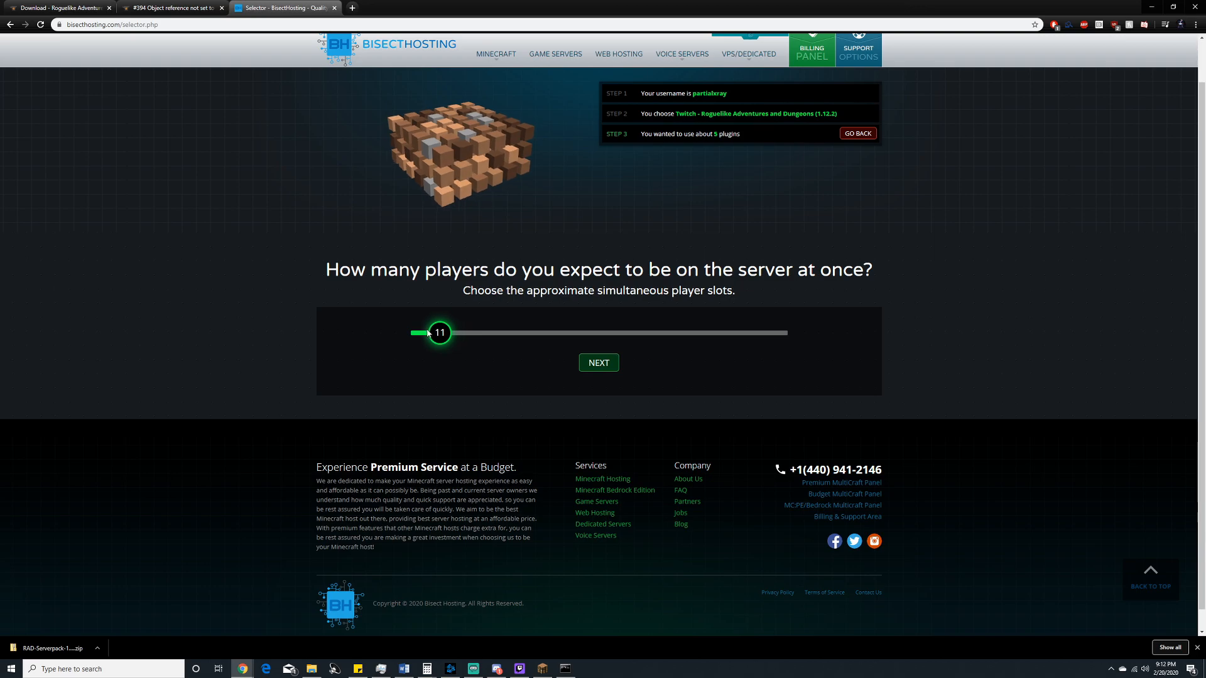
pyautogui.click(595, 367)
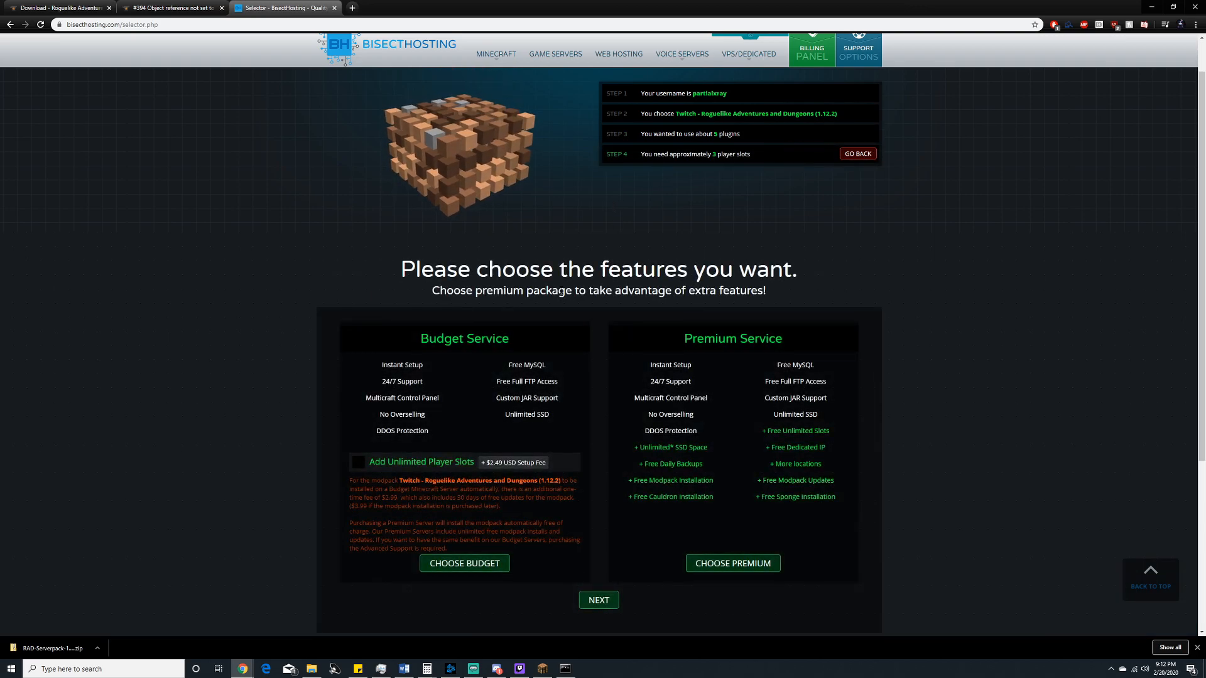
# Step: Choose the Budget Service without unlimited player slots and continue to the add-on options
pyautogui.scroll(-1, 594, 366)
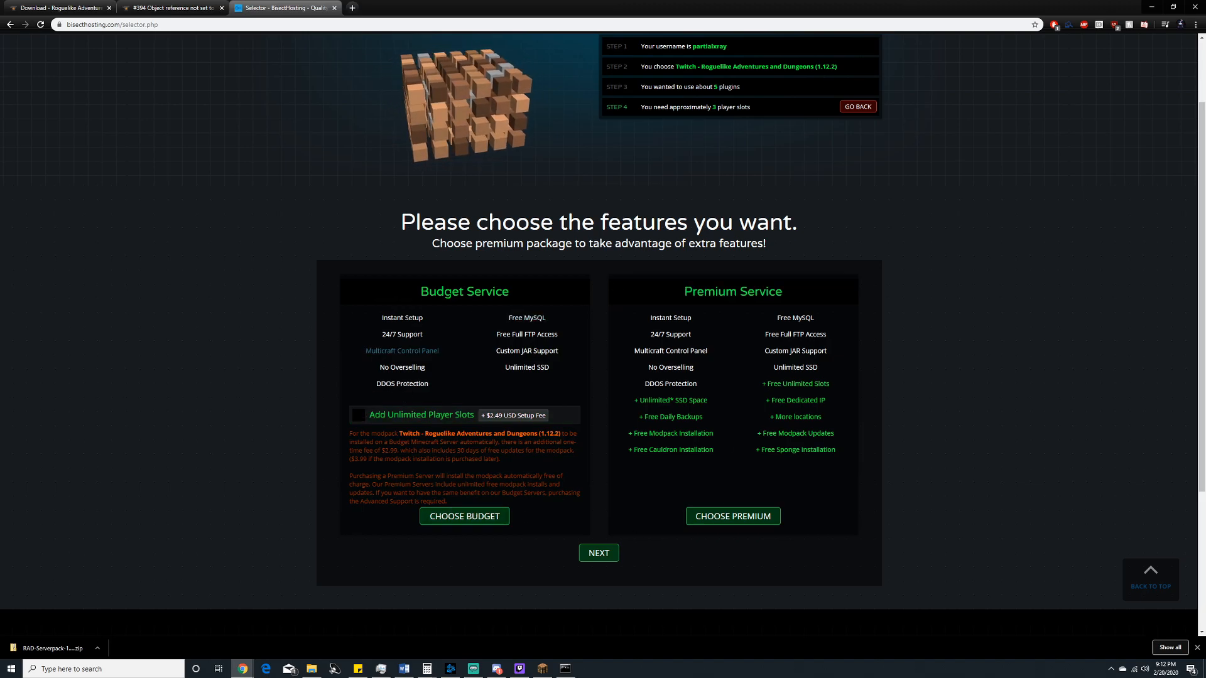
pyautogui.click(462, 518)
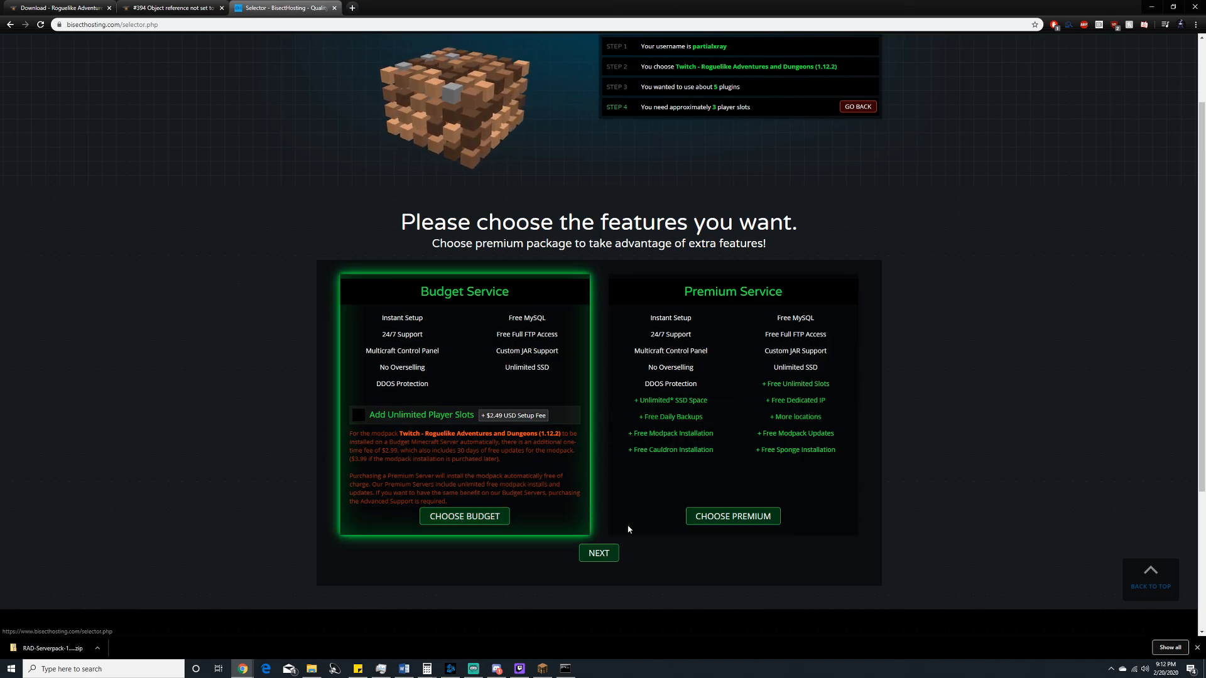
pyautogui.click(613, 555)
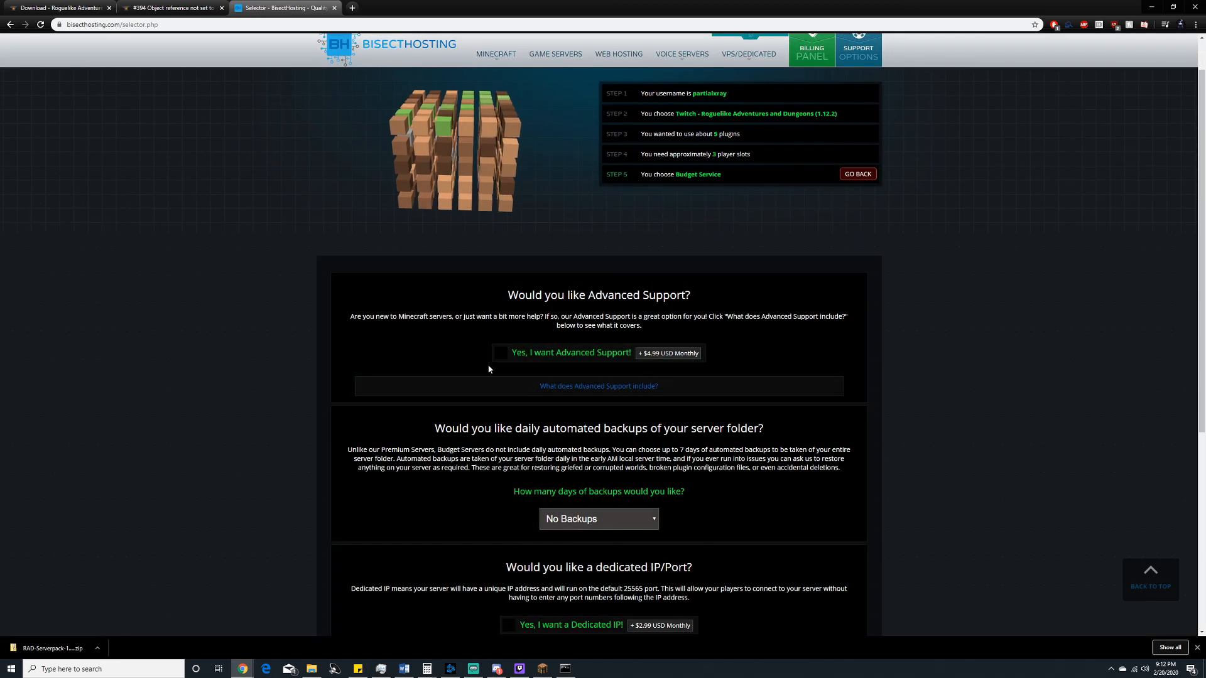
# Step: Continue without Advanced Support, backups or a dedicated IP, and choose Montreal, Canada as the server location
pyautogui.scroll(-1, 506, 355)
pyautogui.scroll(-3, 473, 307)
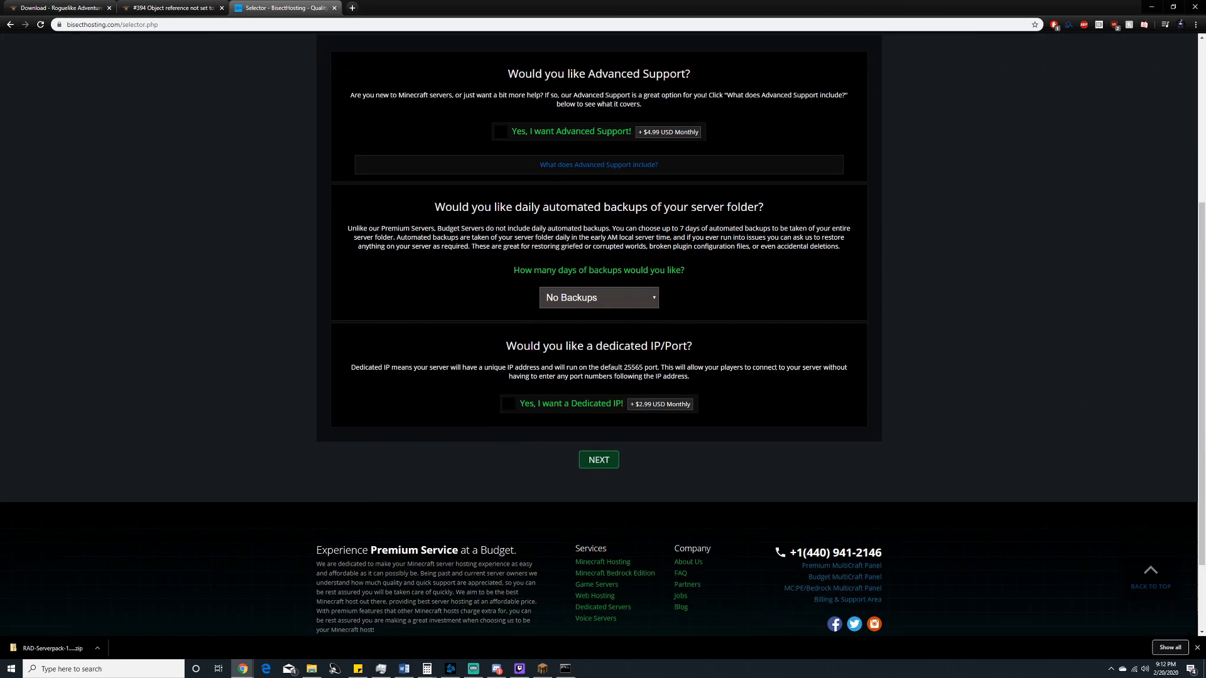
pyautogui.click(598, 447)
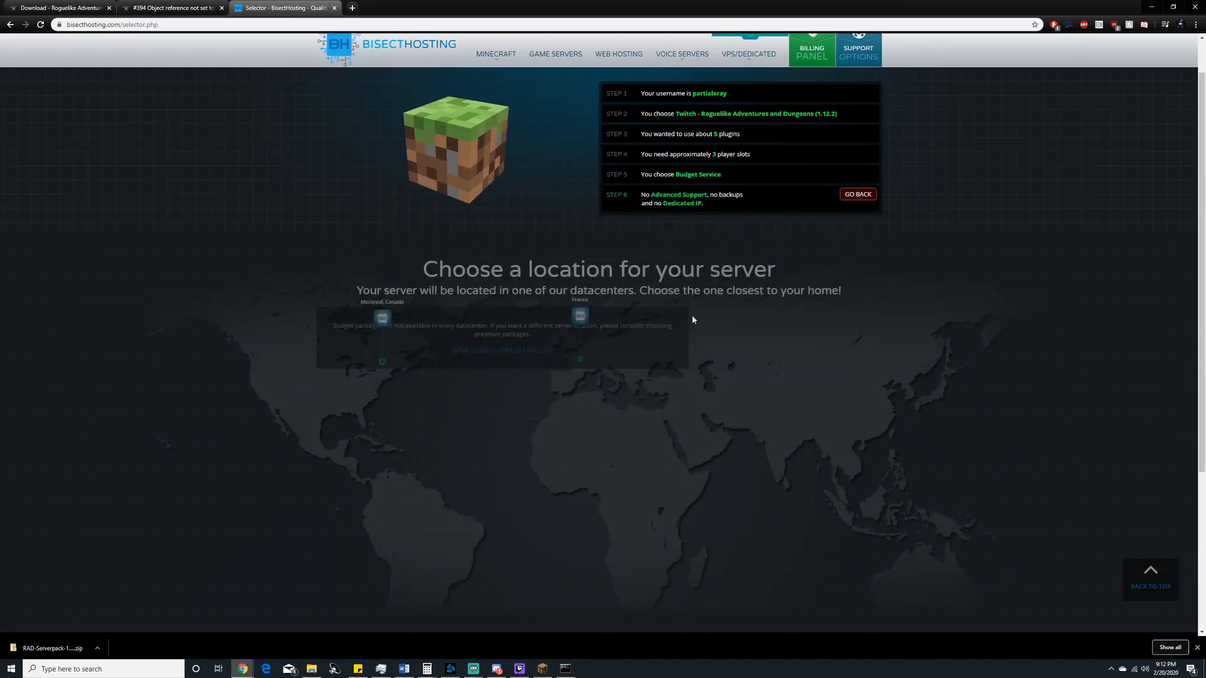
pyautogui.click(383, 361)
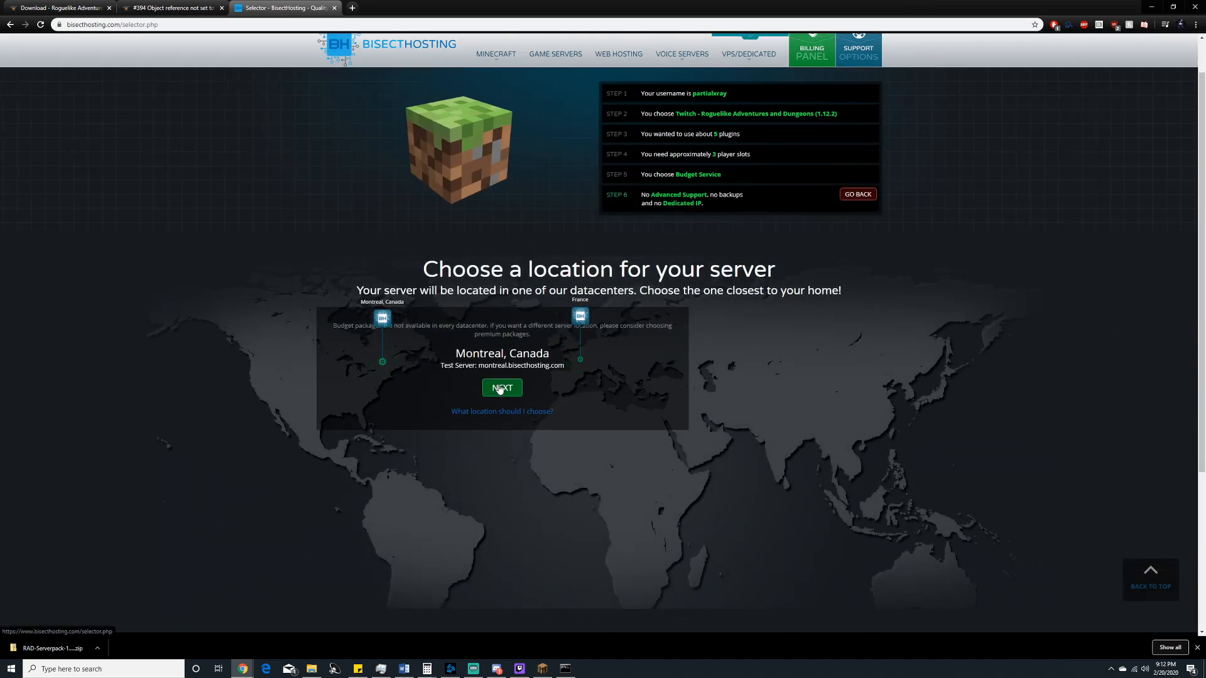
pyautogui.click(500, 386)
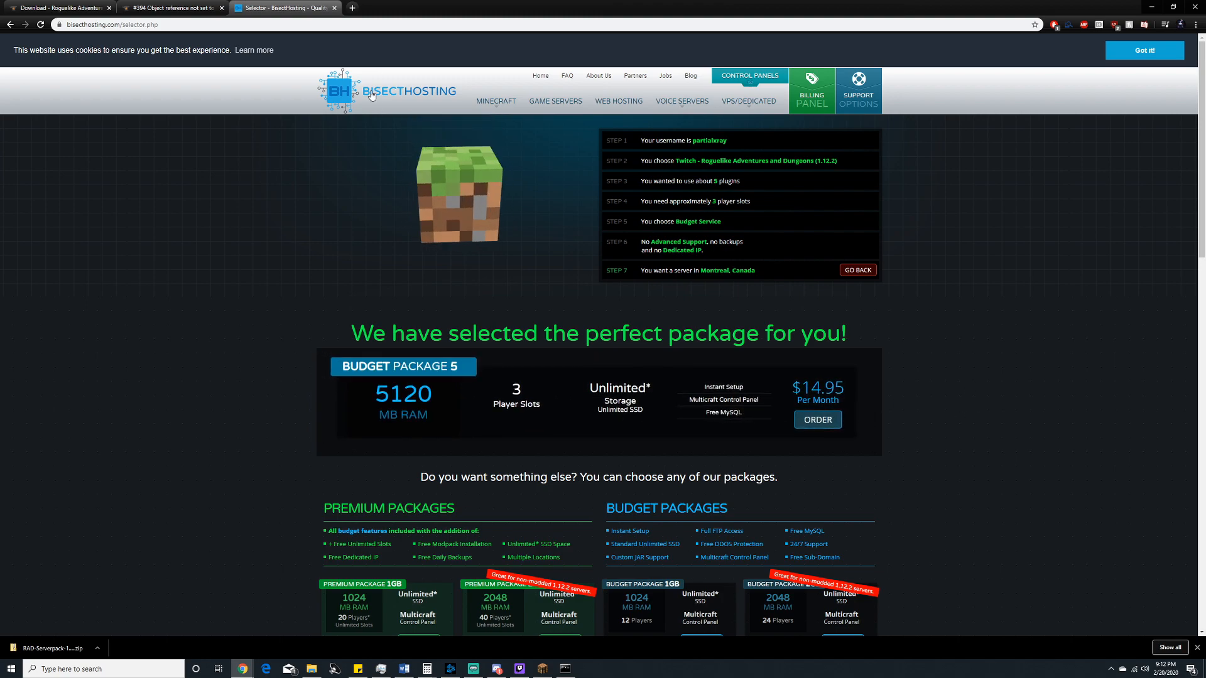
# Step: Close the BisectHosting page, minimise the browser and switch from Minecraft to the server's command window
pyautogui.click(334, 8)
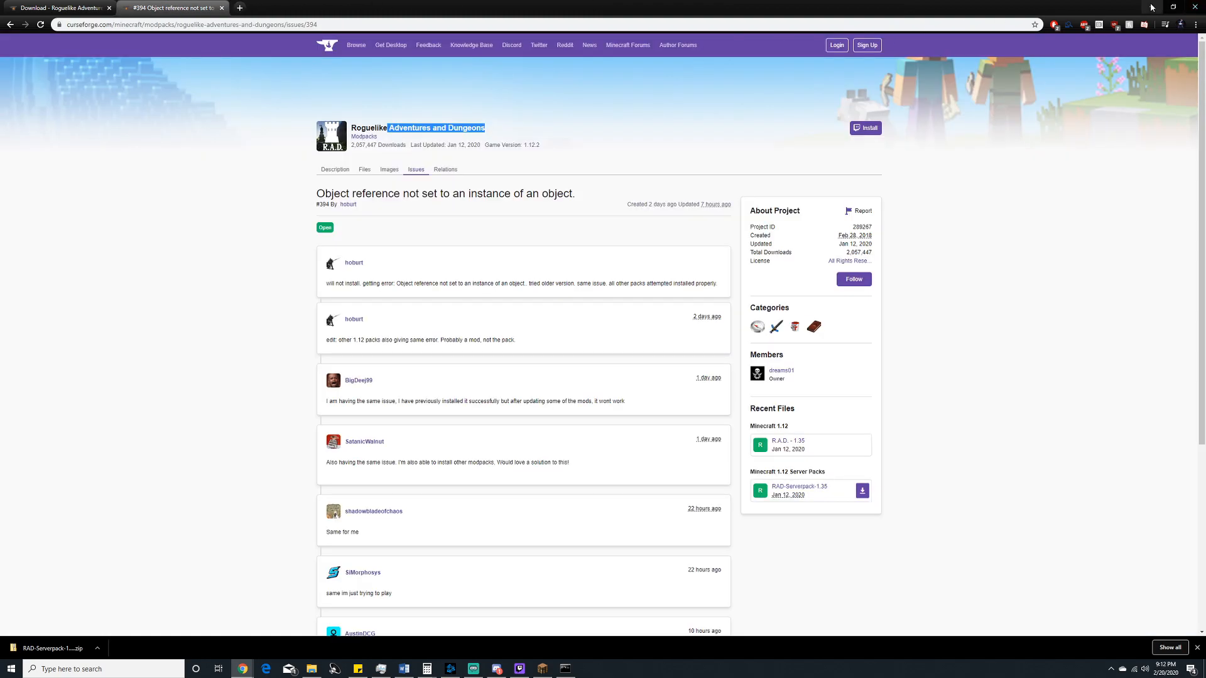
pyautogui.click(1151, 8)
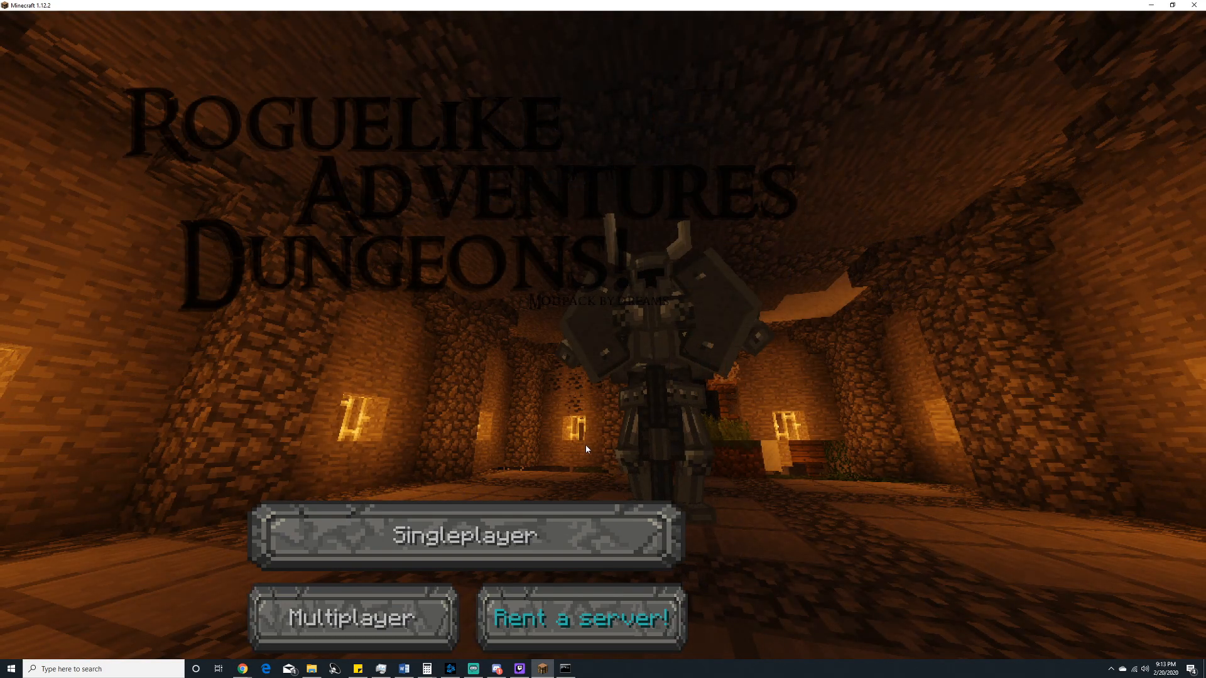
pyautogui.hotkey('alt', 'Tab')
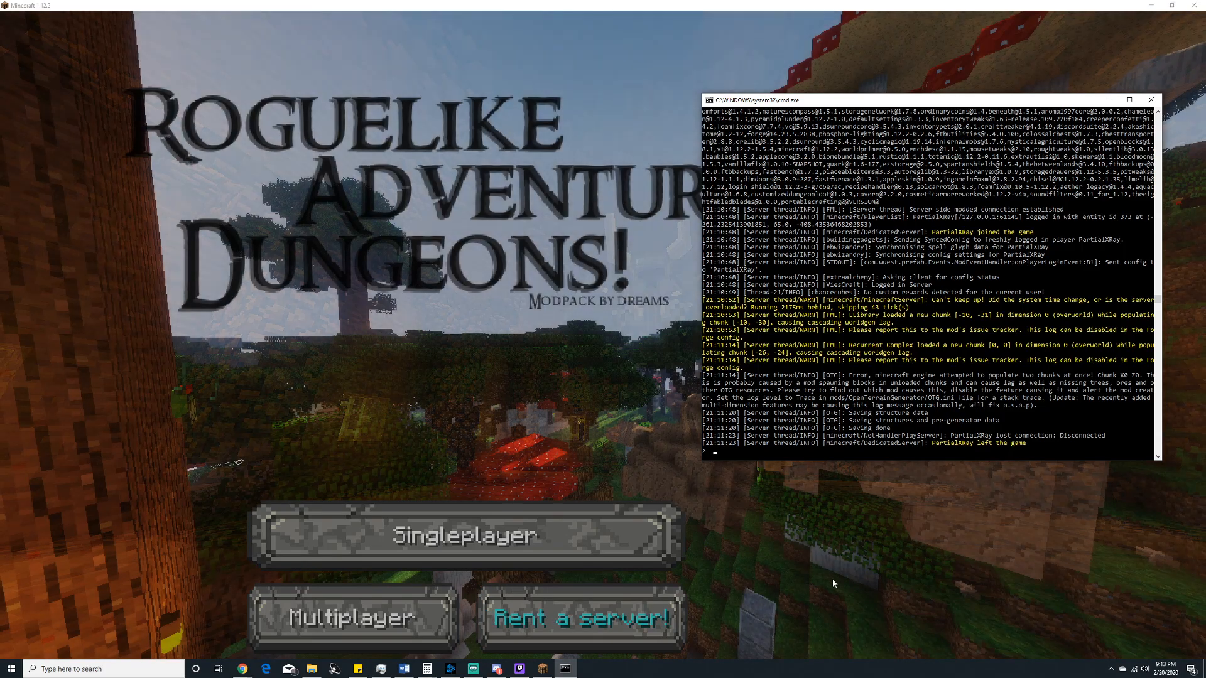